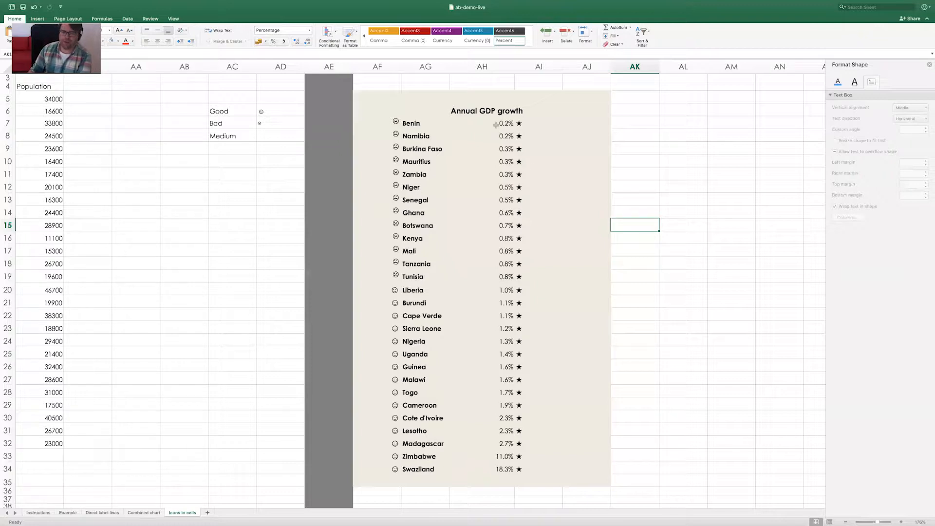
Start a new conditional formatting rule with the Icon Sets style for the Annual GDP growth values in AH7:AH34
{"action": "left_click_drag", "start_coordinate": [495, 123], "coordinate": [490, 470]}
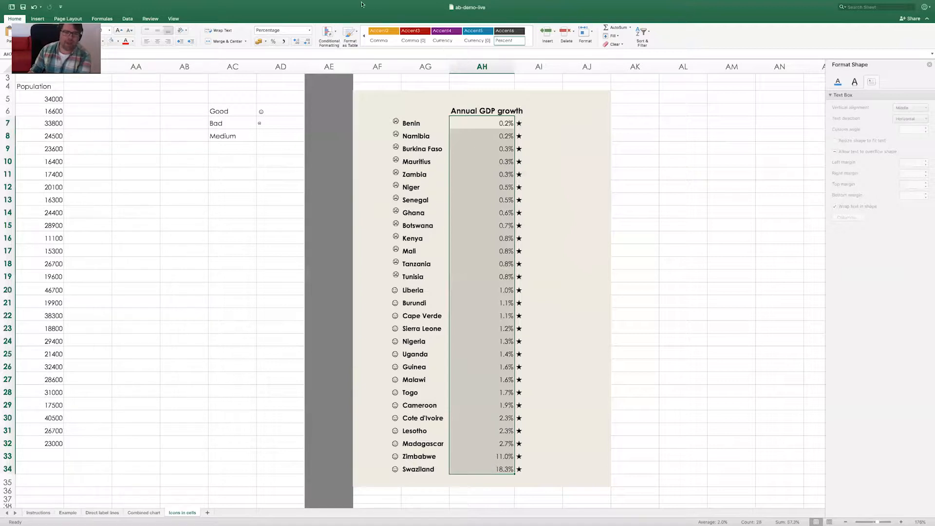
{"action": "left_click", "coordinate": [330, 32]}
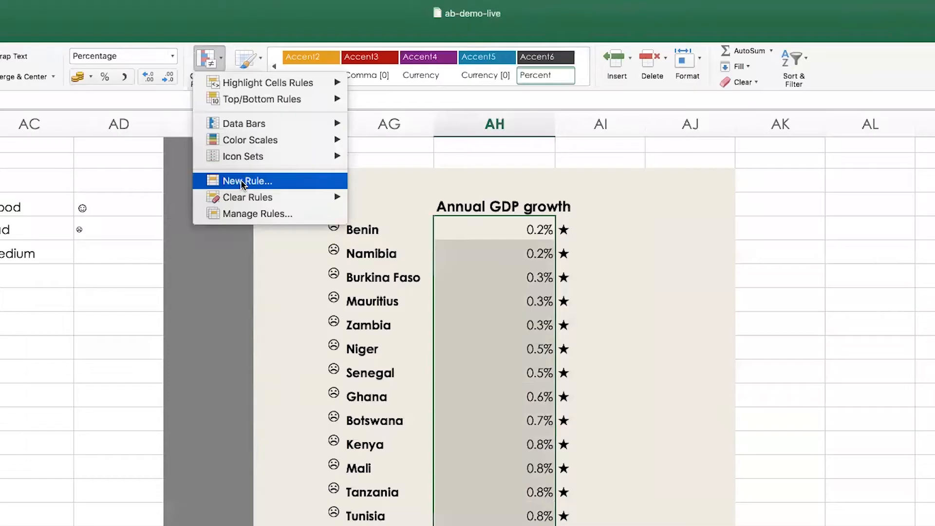
{"action": "left_click", "coordinate": [242, 182]}
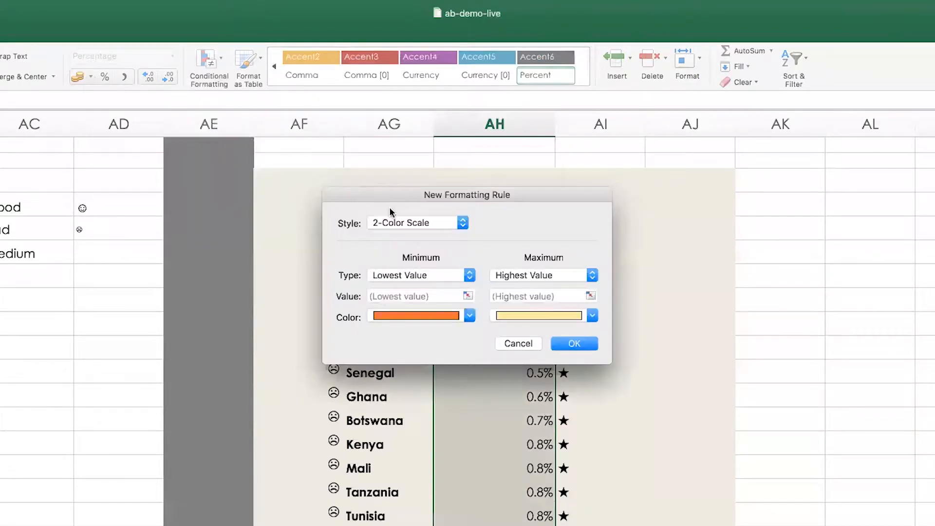
{"action": "left_click", "coordinate": [403, 223]}
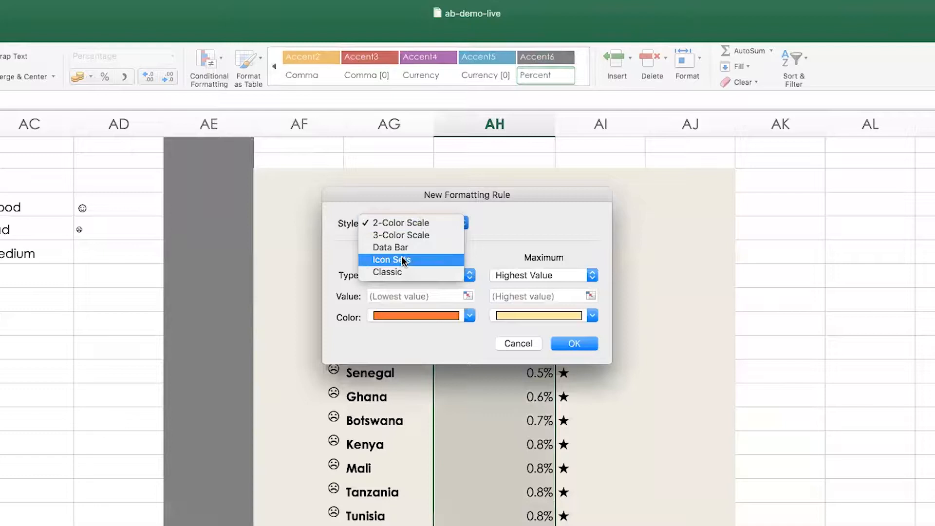
{"action": "left_click", "coordinate": [427, 260]}
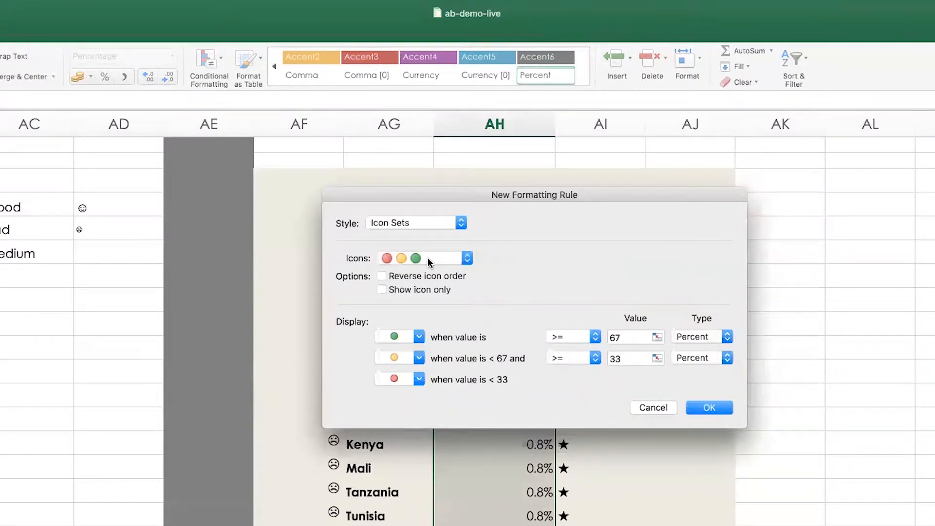
Try the three coloured arrows, five signal bars, five quarter-filled circles and five boxes as the rule's icon set
{"action": "left_click", "coordinate": [458, 260]}
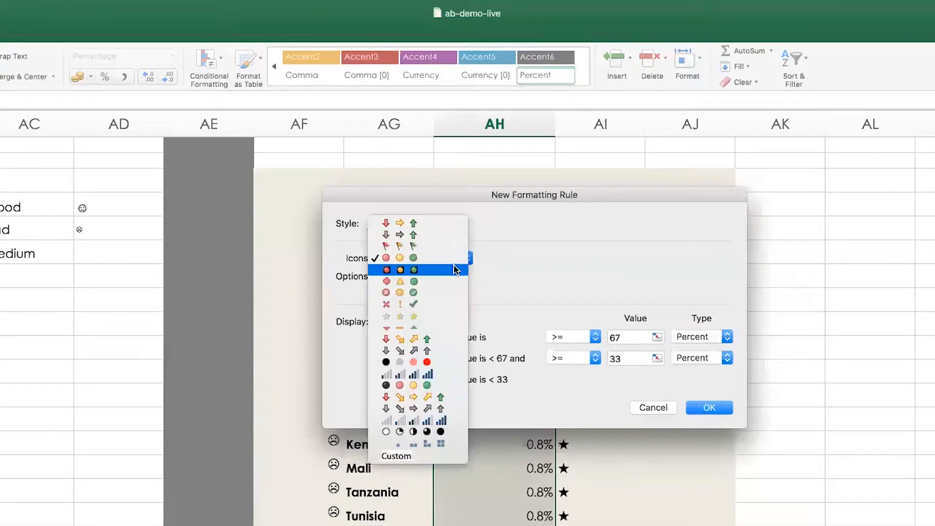
{"action": "left_click", "coordinate": [432, 227]}
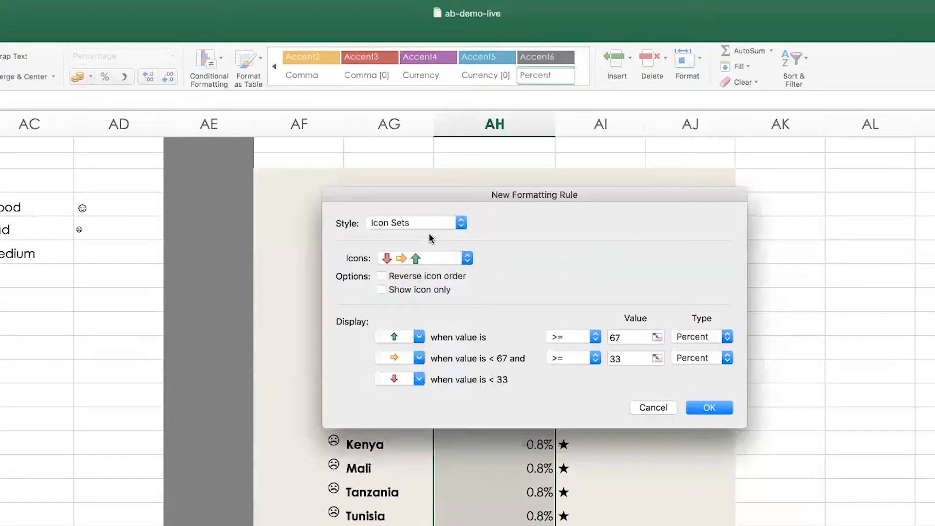
{"action": "left_click", "coordinate": [445, 262]}
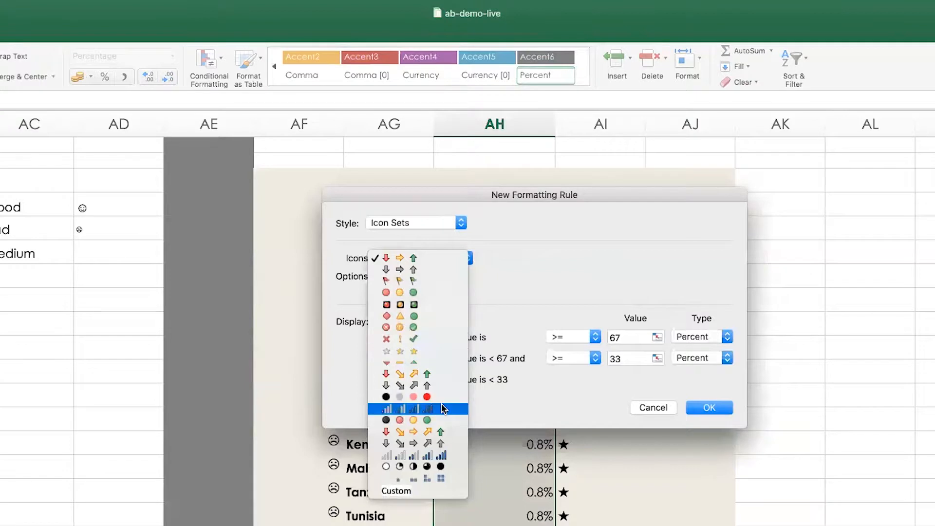
{"action": "left_click", "coordinate": [437, 455]}
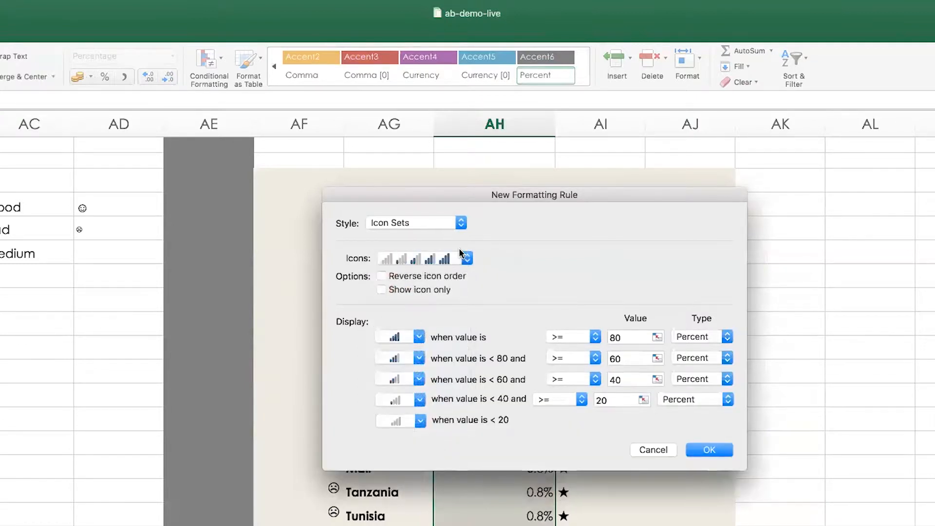
{"action": "left_click", "coordinate": [467, 259]}
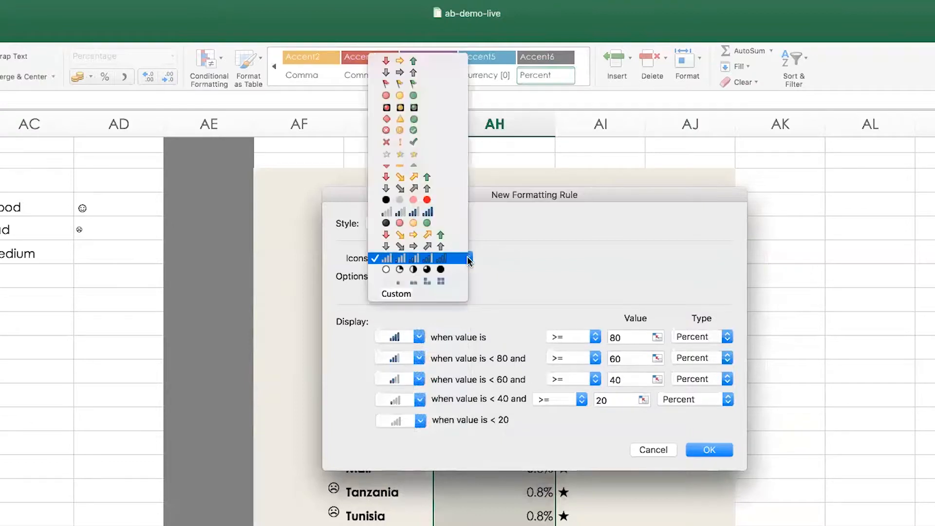
{"action": "left_click", "coordinate": [454, 271]}
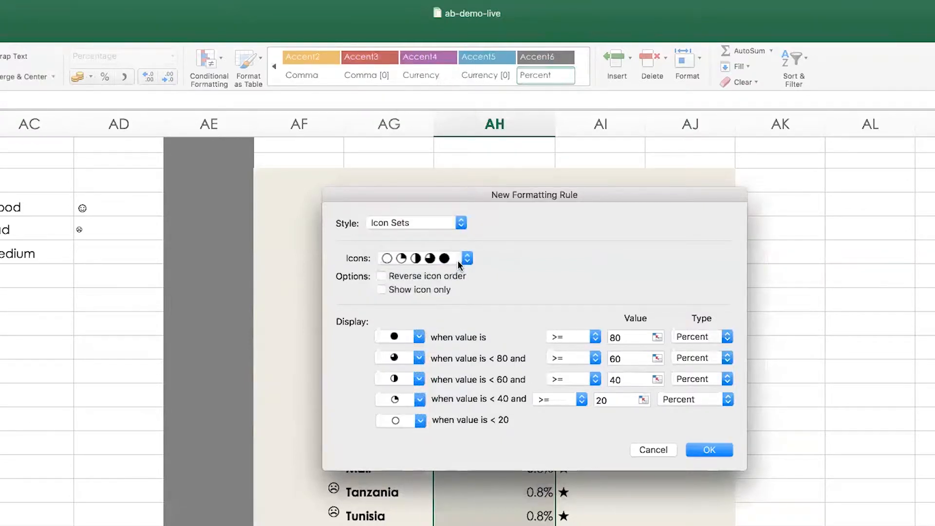
{"action": "left_click", "coordinate": [457, 260]}
{"action": "left_click", "coordinate": [457, 267]}
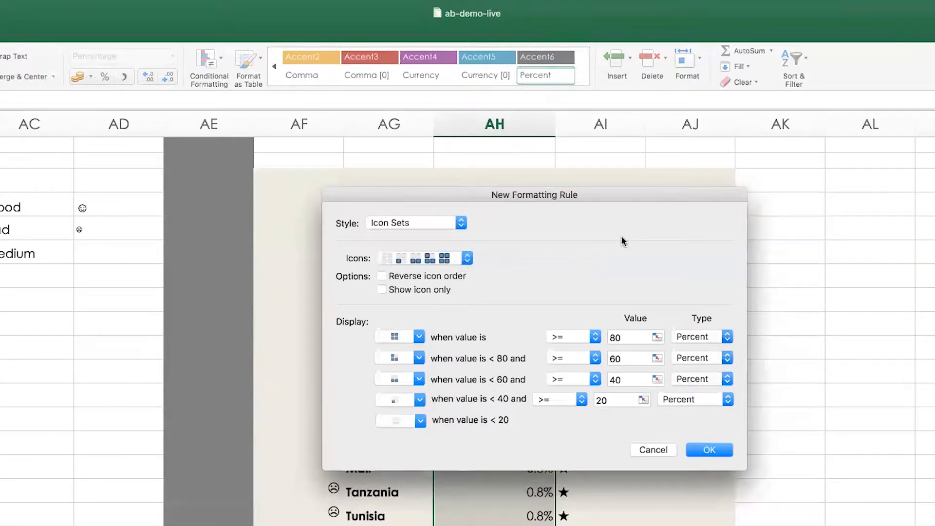
Switch the rule to a Custom icon set and check the individual icons available for its highest range
{"action": "left_click", "coordinate": [444, 259]}
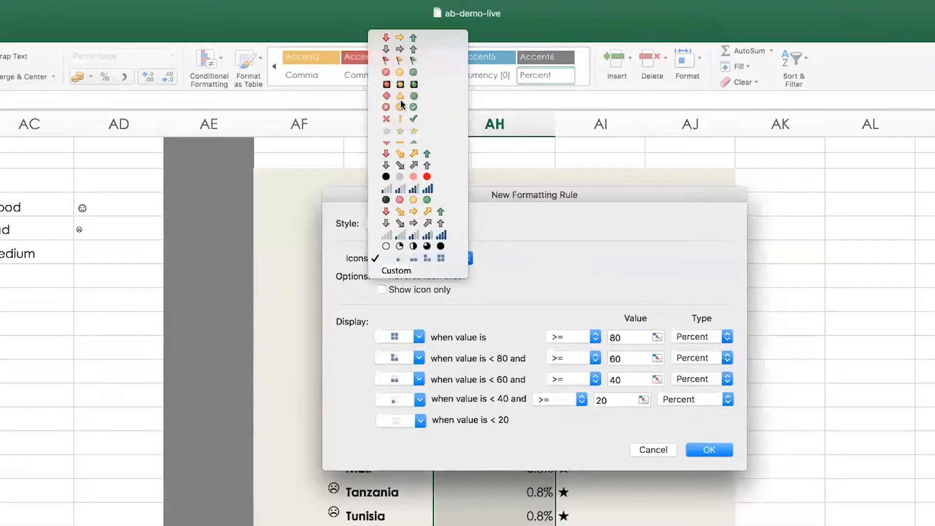
{"action": "left_click", "coordinate": [399, 270]}
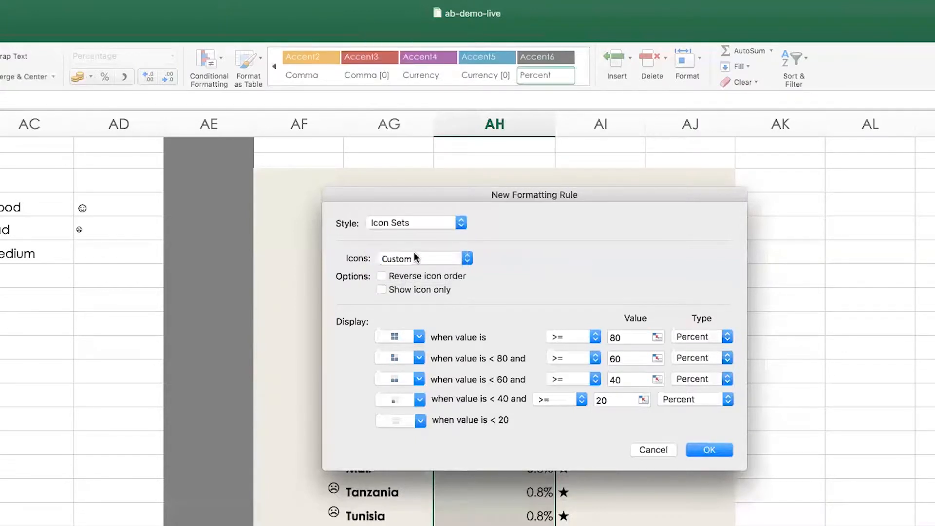
{"action": "left_click", "coordinate": [436, 260]}
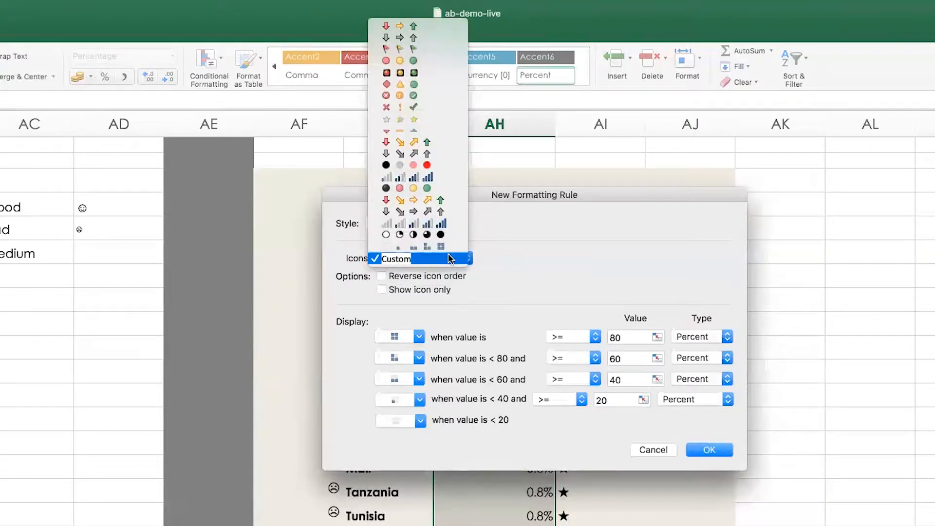
{"action": "left_click", "coordinate": [523, 278]}
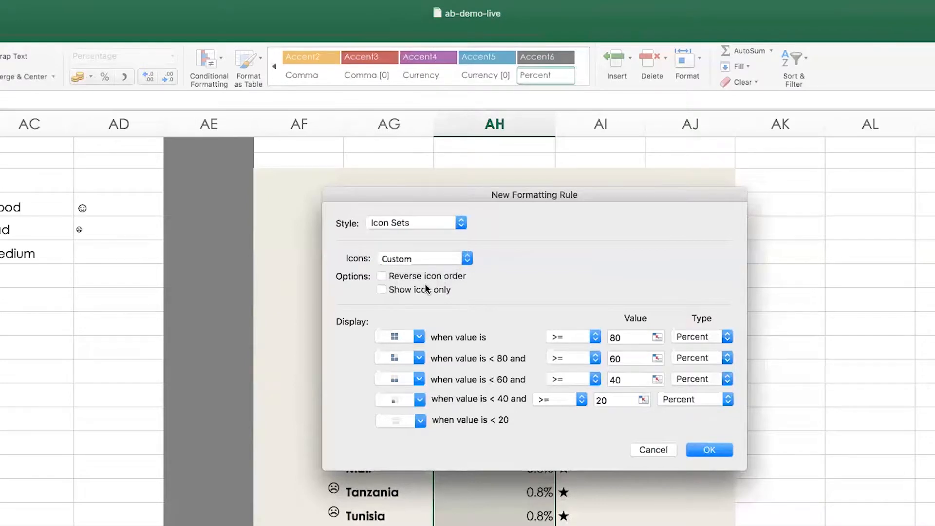
{"action": "left_click", "coordinate": [401, 336]}
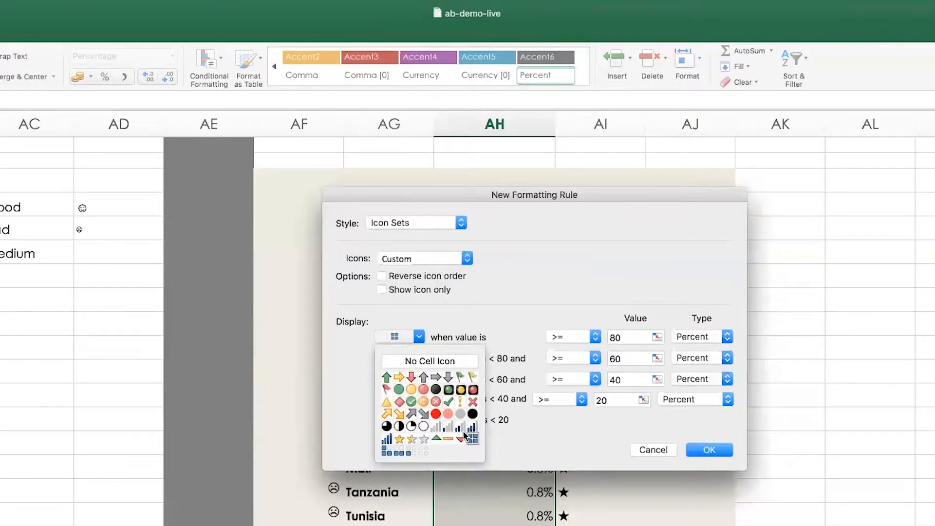
{"action": "left_click", "coordinate": [522, 278]}
Choose the red, yellow and green circles and try percent thresholds of 1 for green and 10 for yellow
{"action": "left_click", "coordinate": [414, 260]}
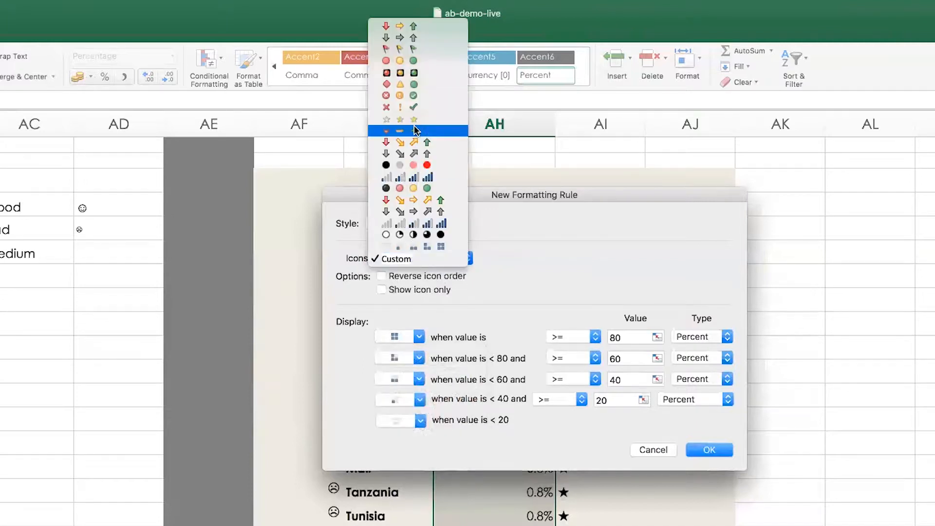
{"action": "left_click", "coordinate": [413, 61]}
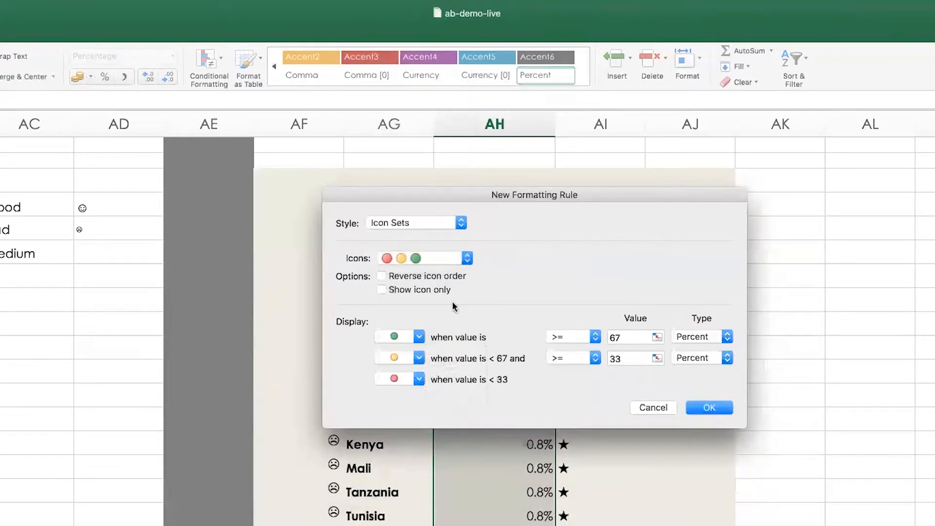
{"action": "left_click", "coordinate": [623, 339]}
{"action": "double_click", "coordinate": [623, 339]}
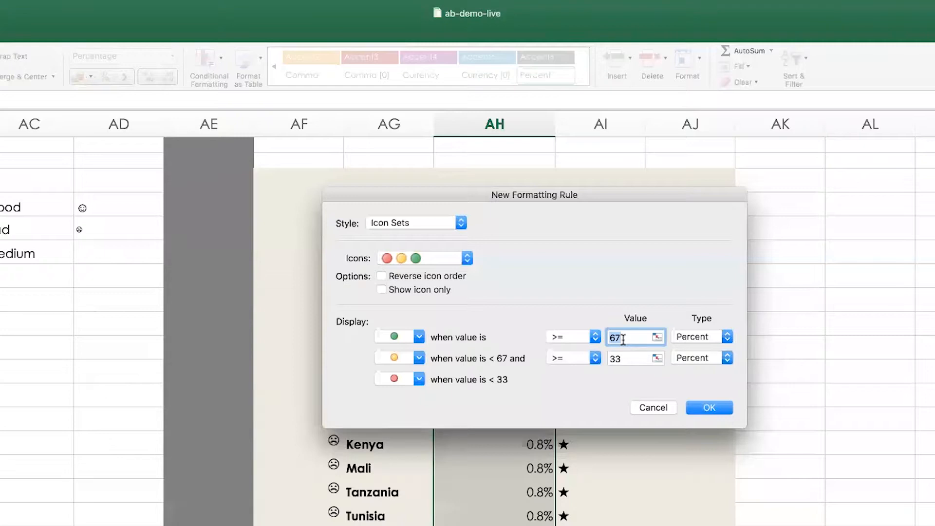
{"action": "type", "text": "1"}
{"action": "double_click", "coordinate": [615, 358]}
{"action": "type", "text": "10"}
{"action": "left_click", "coordinate": [719, 409]}
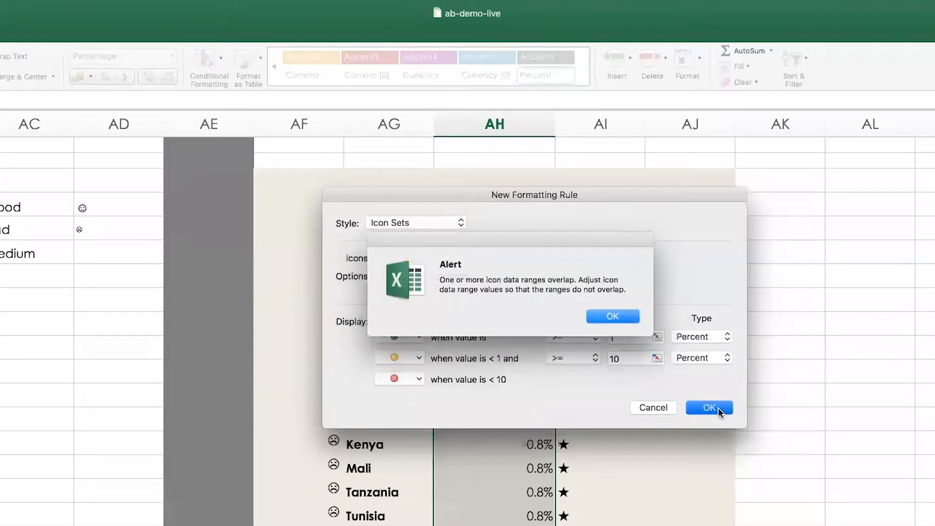
{"action": "left_click", "coordinate": [625, 317]}
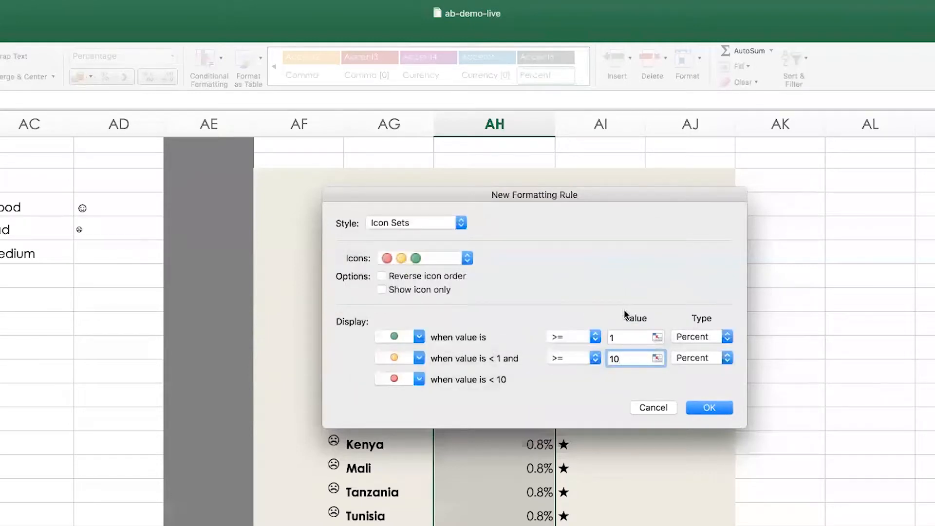
Set the green threshold to 10 percent and the yellow threshold to 1 percent, and apply the icon set rule
{"action": "left_click", "coordinate": [646, 336]}
{"action": "type", "text": "0"}
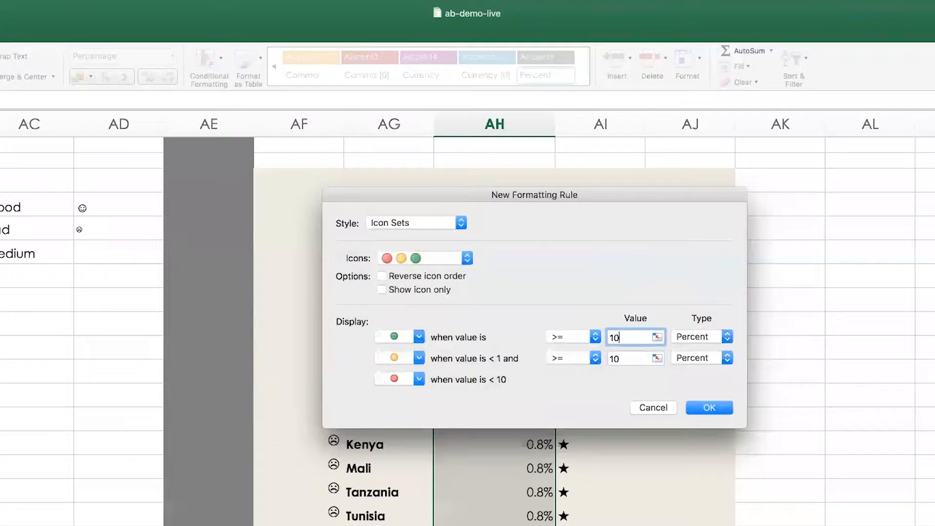
{"action": "left_click", "coordinate": [635, 358]}
{"action": "key", "text": "BackSpace"}
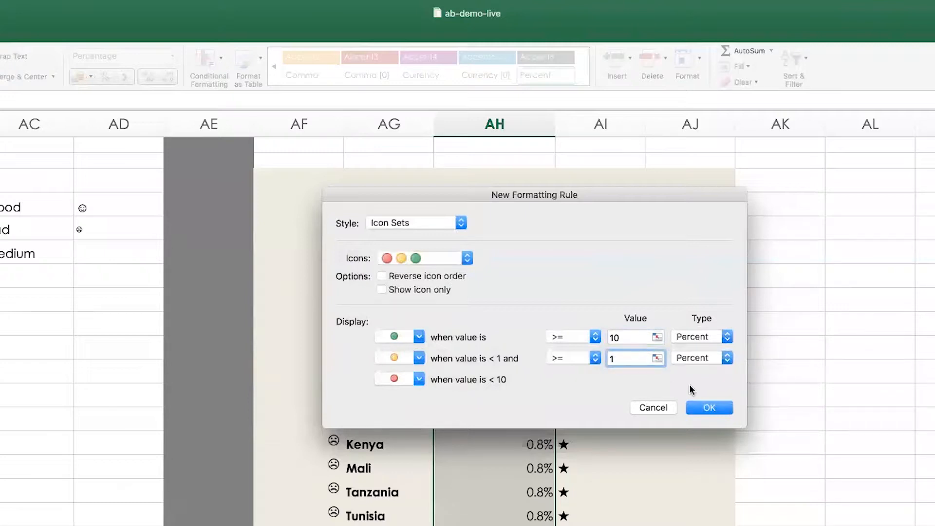
{"action": "left_click", "coordinate": [716, 409]}
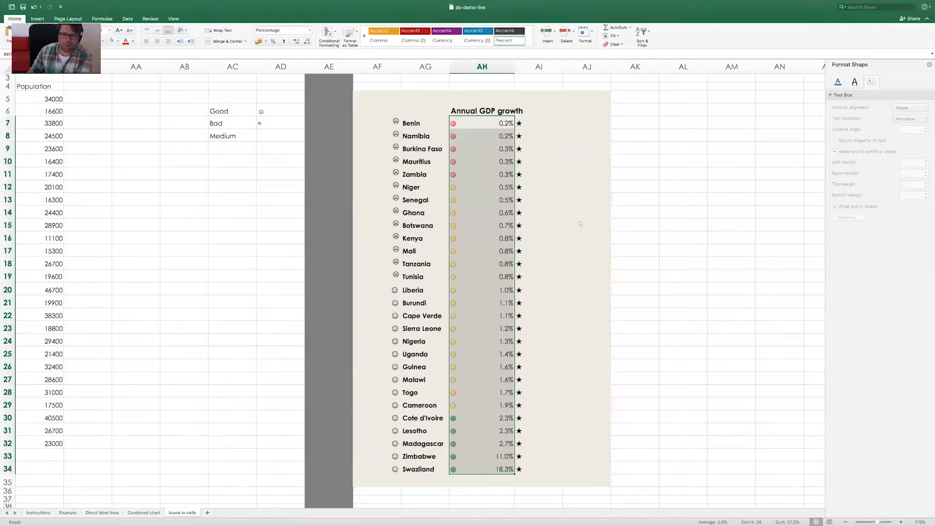
Undo the circle icon formatting on the Annual GDP growth values
{"action": "left_click", "coordinate": [714, 407]}
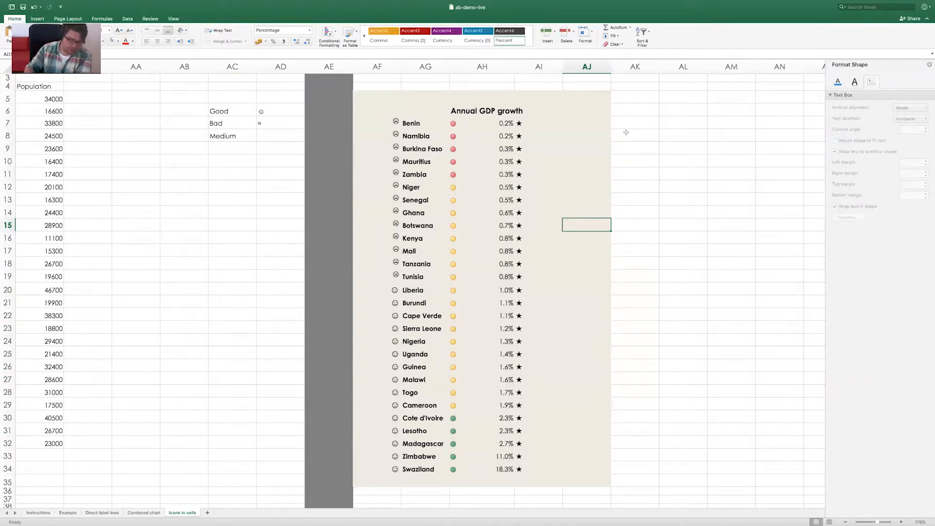
{"action": "key", "text": "super+z"}
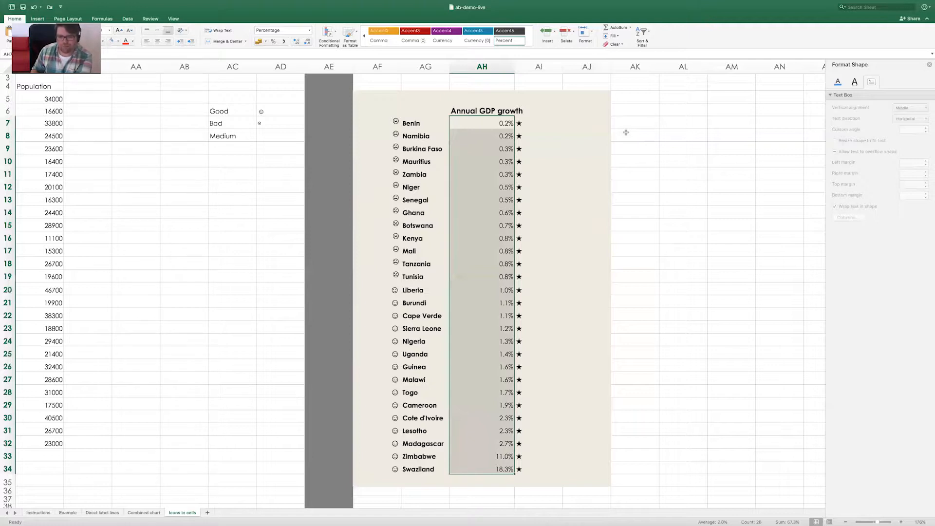
{"action": "left_click", "coordinate": [543, 120]}
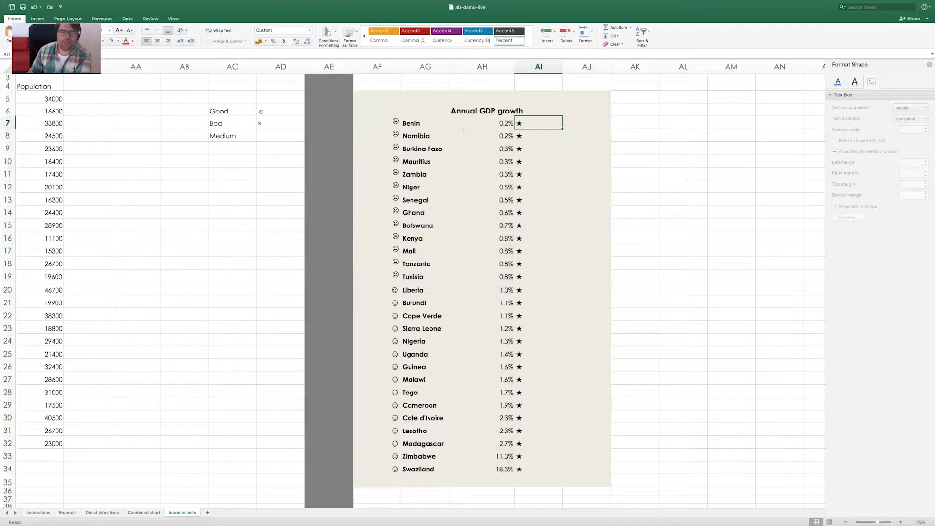
Check the smiley formula in AF7 and clear the Medium label from AC8
{"action": "left_click", "coordinate": [413, 123]}
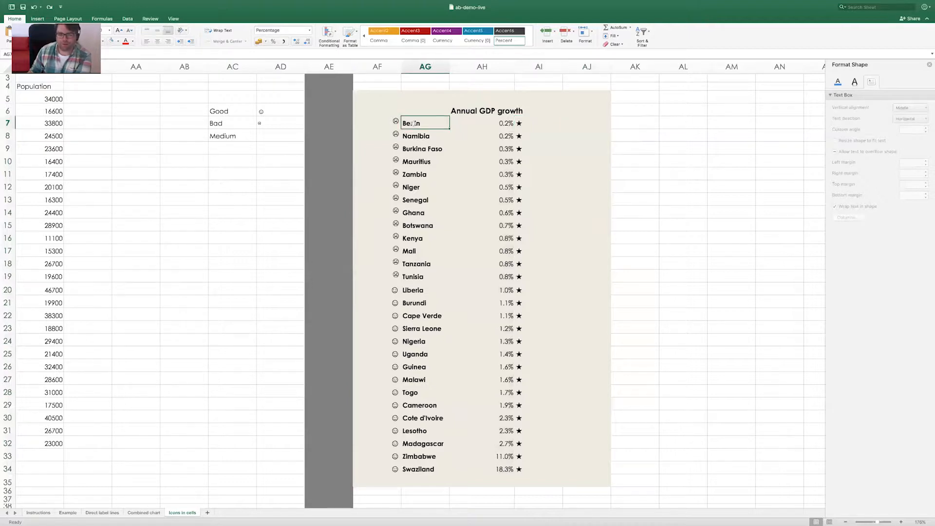
{"action": "left_click", "coordinate": [384, 122]}
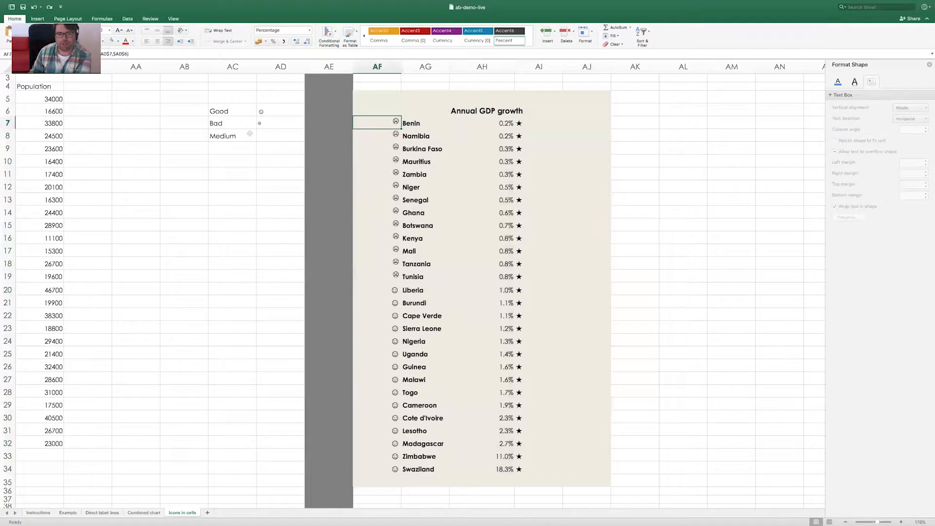
{"action": "left_click", "coordinate": [228, 136]}
{"action": "key", "text": "Delete"}
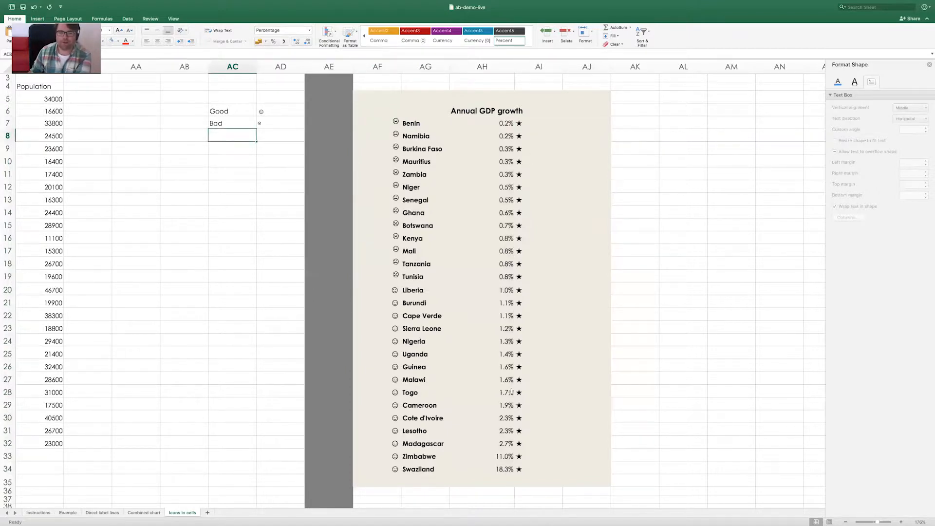
Review the smiley formula in AF7 beside Benin and fill it down through AF34 beside Swaziland
{"action": "left_click", "coordinate": [380, 124]}
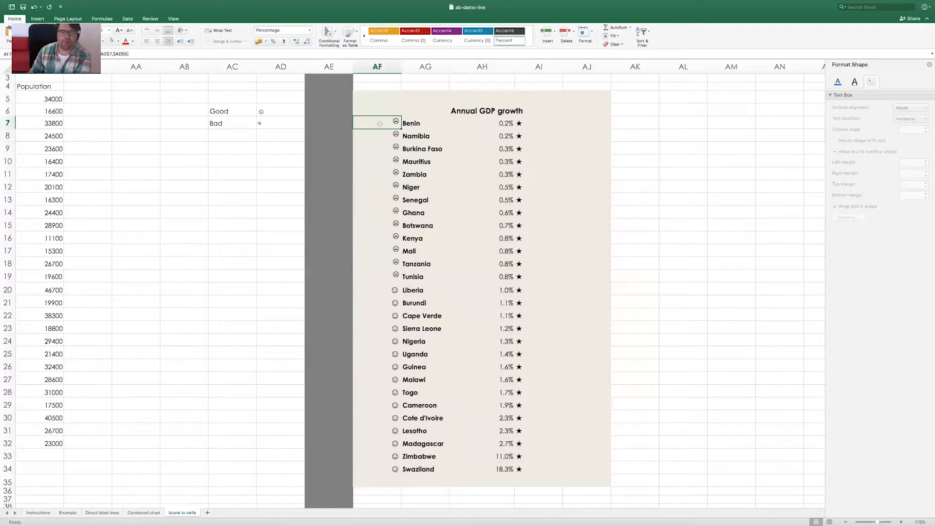
{"action": "left_click", "coordinate": [147, 52]}
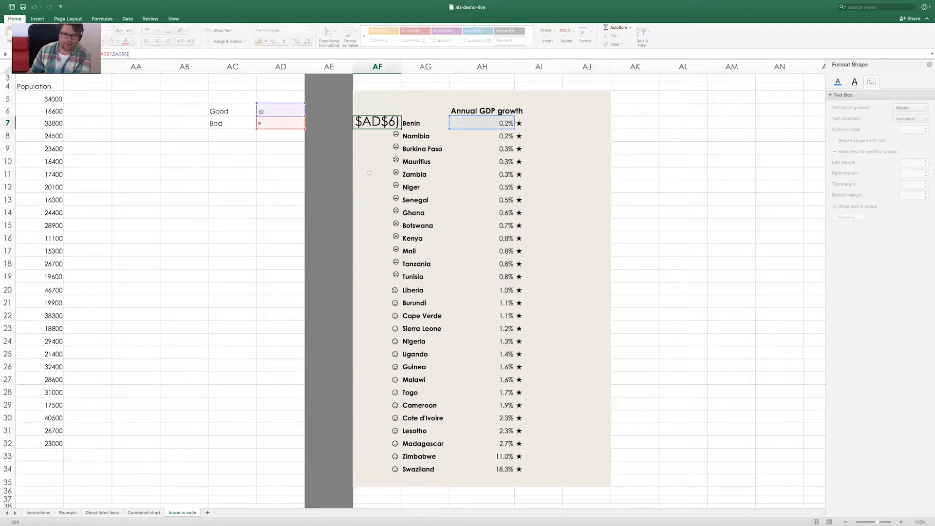
{"action": "key", "text": "Return"}
{"action": "left_click", "coordinate": [386, 124]}
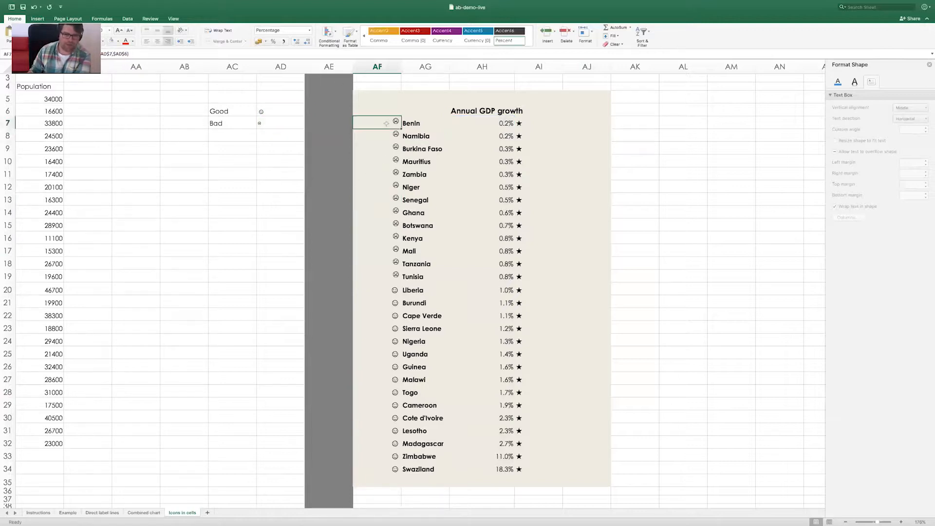
{"action": "left_click_drag", "start_coordinate": [401, 129], "coordinate": [398, 472]}
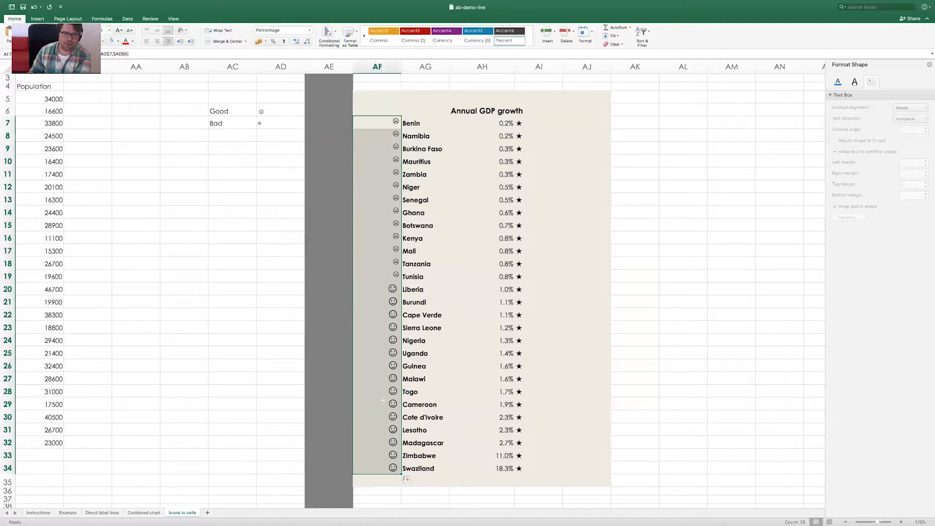
Compare the Good symbol in AD6 with the formula in AF7, and clear the smiley from AD6
{"action": "left_click", "coordinate": [274, 108]}
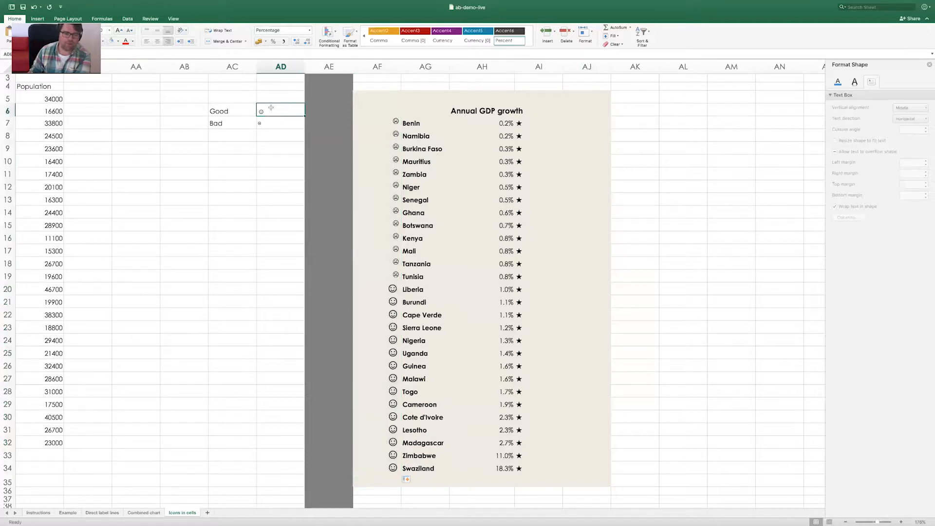
{"action": "left_click", "coordinate": [382, 122]}
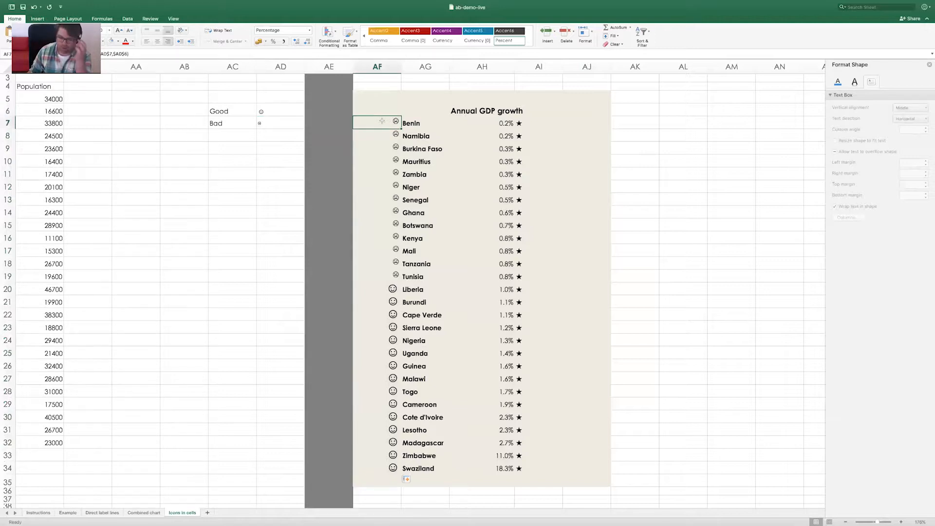
{"action": "left_click", "coordinate": [282, 111]}
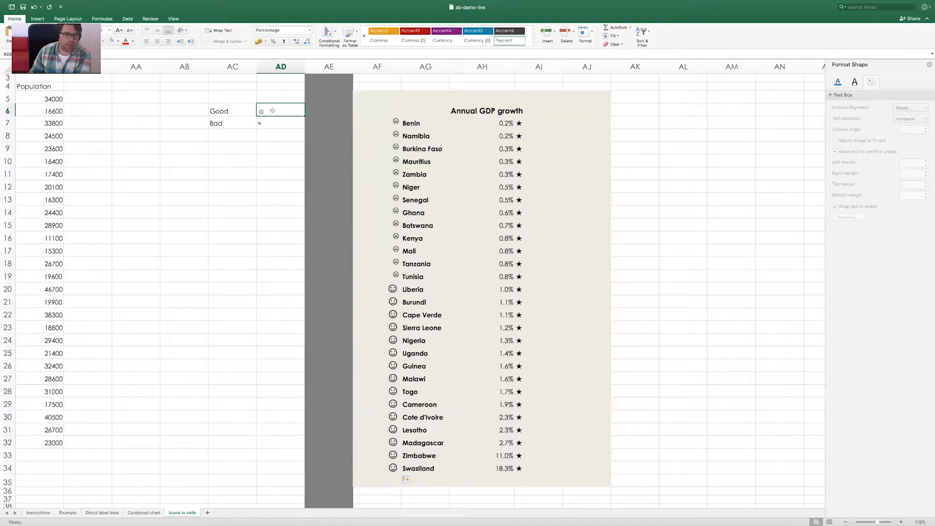
{"action": "double_click", "coordinate": [282, 107]}
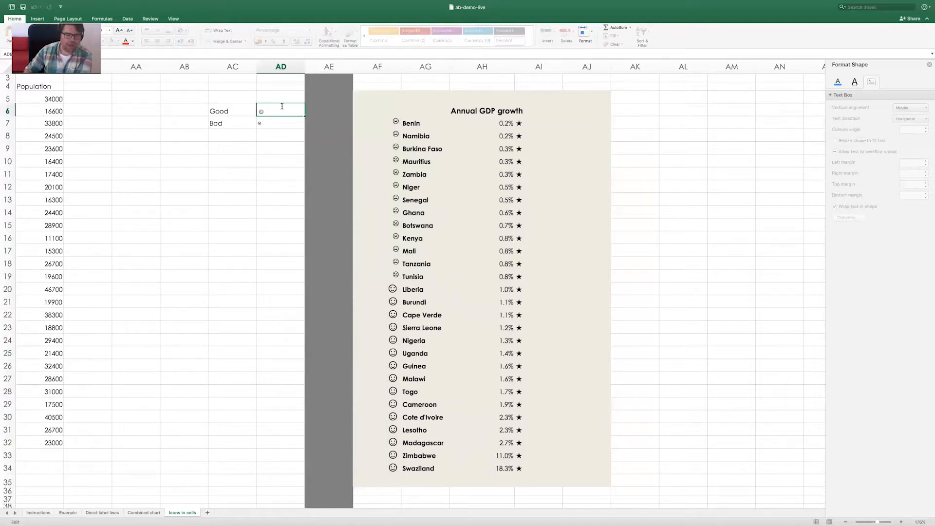
{"action": "key", "text": "BackSpace"}
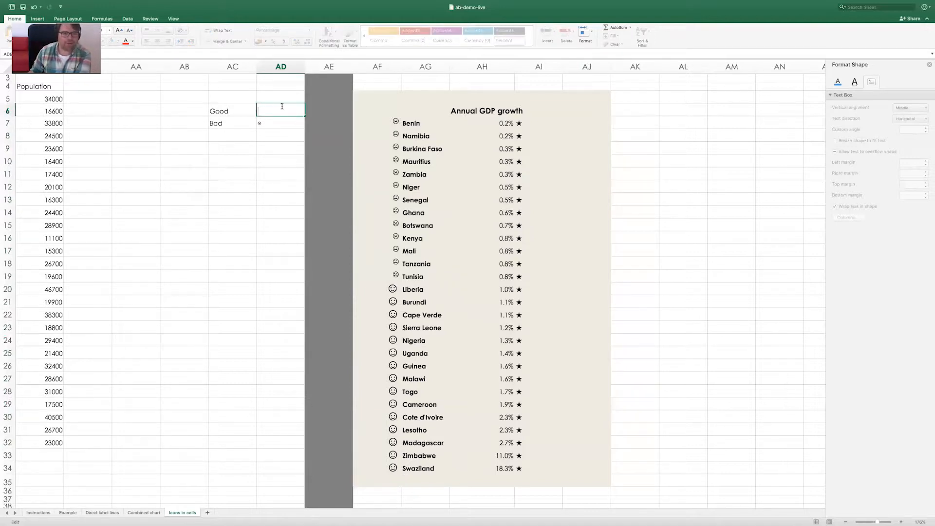
Open the symbol picker for AD6 and look through the pictographs, bullets/stars, technical symbols and sign/standard symbols
{"action": "left_click", "coordinate": [37, 20]}
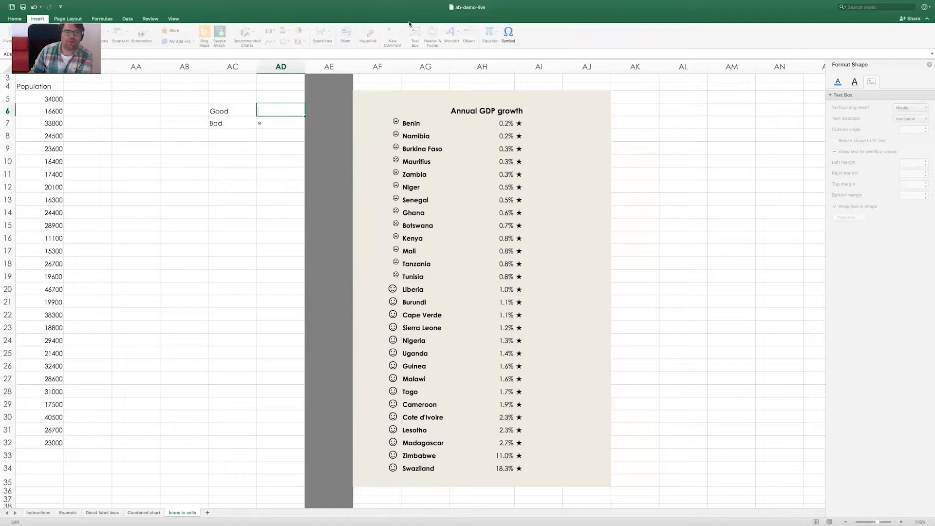
{"action": "left_click", "coordinate": [508, 31]}
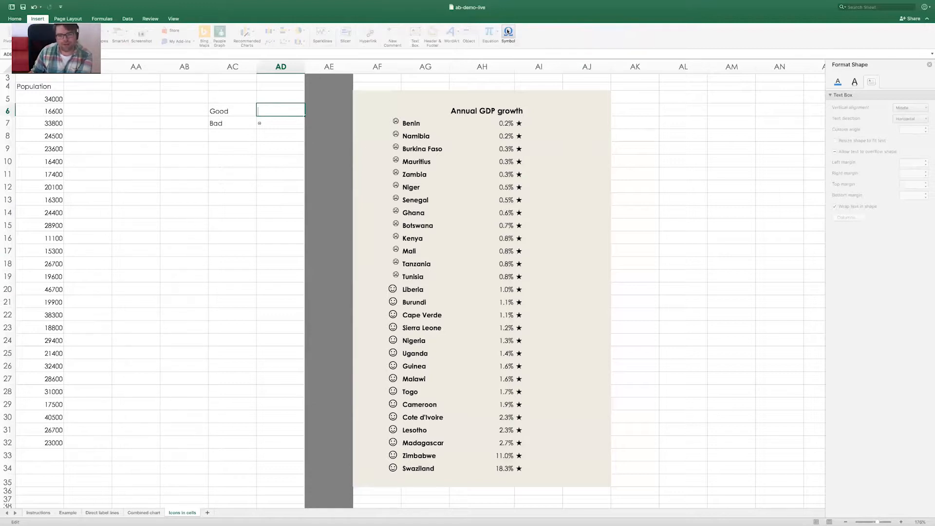
{"action": "left_click", "coordinate": [508, 31]}
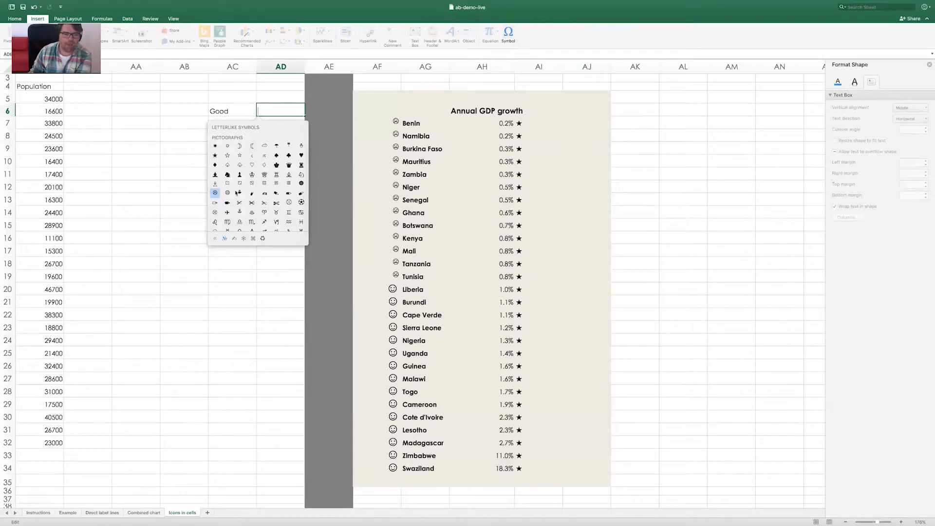
{"action": "scroll", "coordinate": [261, 185], "scroll_direction": "down", "scroll_amount": 5}
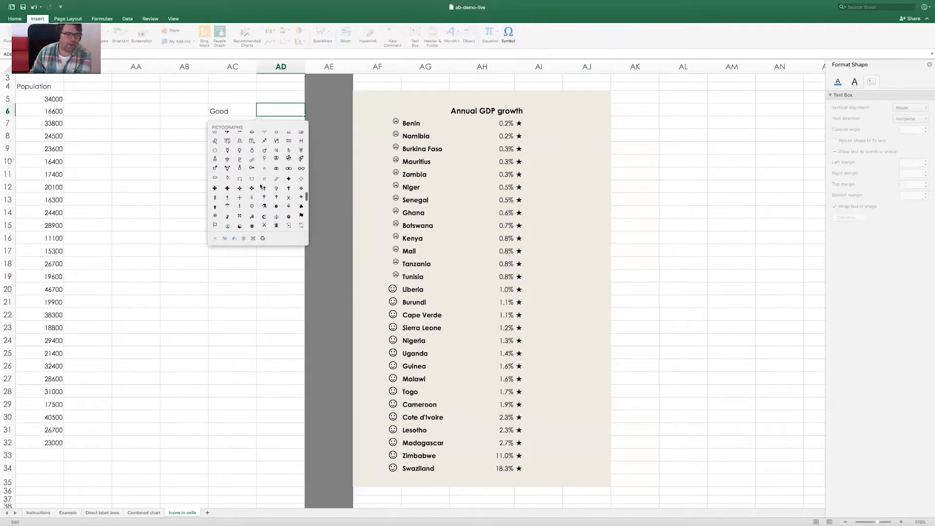
{"action": "scroll", "coordinate": [260, 186], "scroll_direction": "up", "scroll_amount": 3}
{"action": "scroll", "coordinate": [260, 186], "scroll_direction": "up", "scroll_amount": 3}
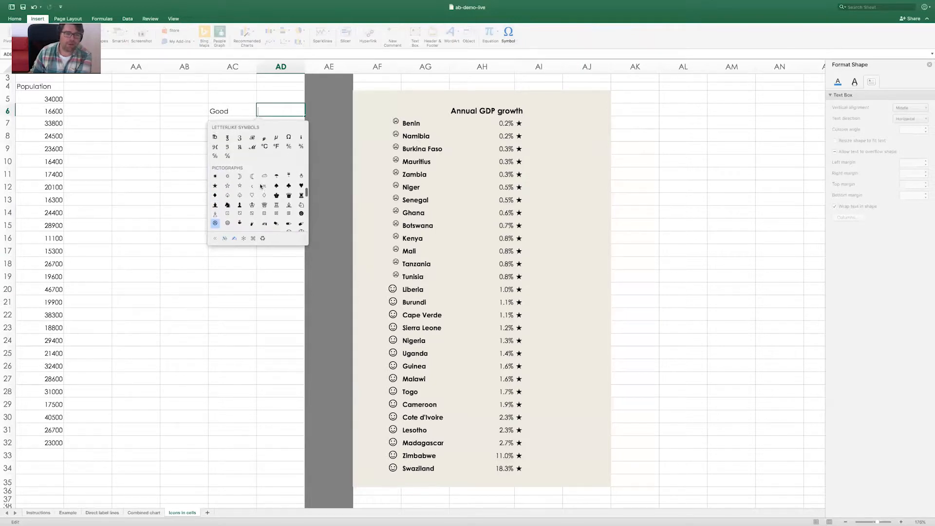
{"action": "scroll", "coordinate": [279, 190], "scroll_direction": "down", "scroll_amount": 6}
{"action": "scroll", "coordinate": [279, 186], "scroll_direction": "down", "scroll_amount": 3}
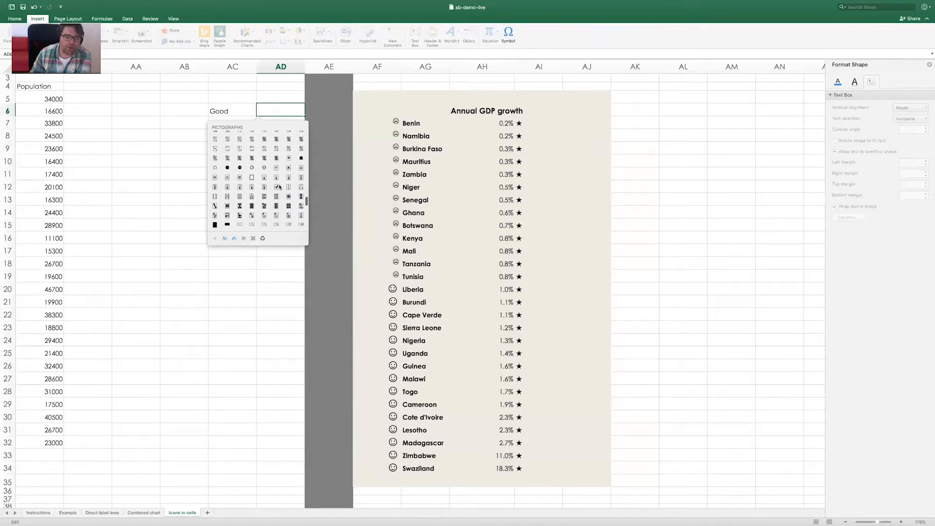
{"action": "scroll", "coordinate": [279, 187], "scroll_direction": "down", "scroll_amount": 1}
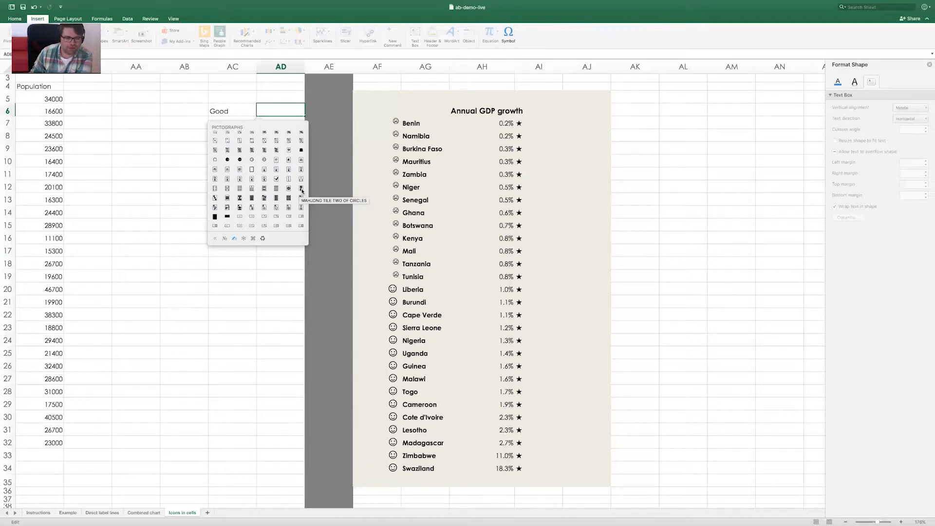
{"action": "scroll", "coordinate": [263, 185], "scroll_direction": "down", "scroll_amount": 5}
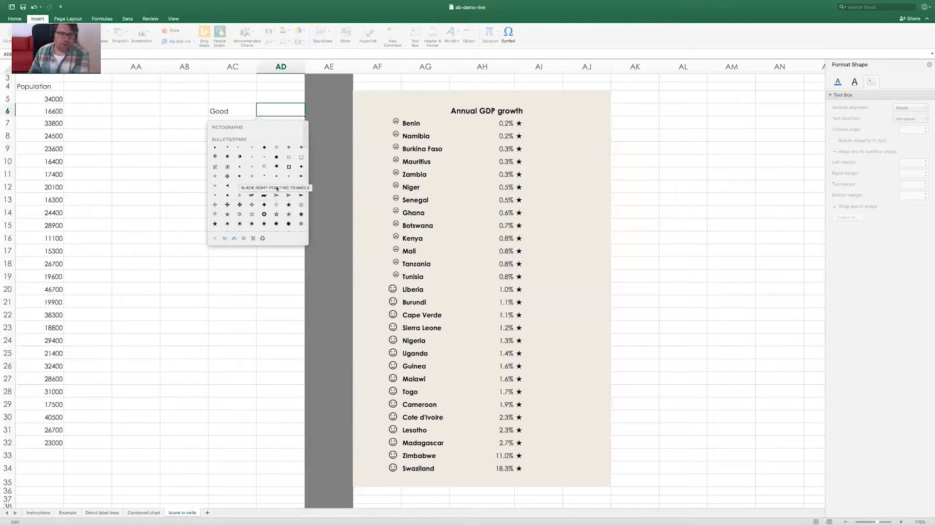
{"action": "scroll", "coordinate": [273, 187], "scroll_direction": "down", "scroll_amount": 1}
{"action": "scroll", "coordinate": [278, 189], "scroll_direction": "down", "scroll_amount": 10}
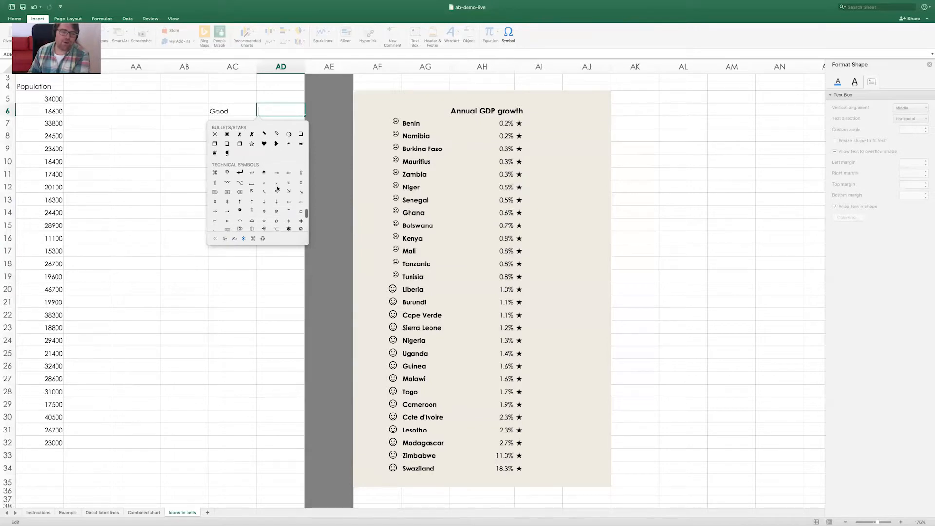
{"action": "scroll", "coordinate": [277, 189], "scroll_direction": "down", "scroll_amount": 5}
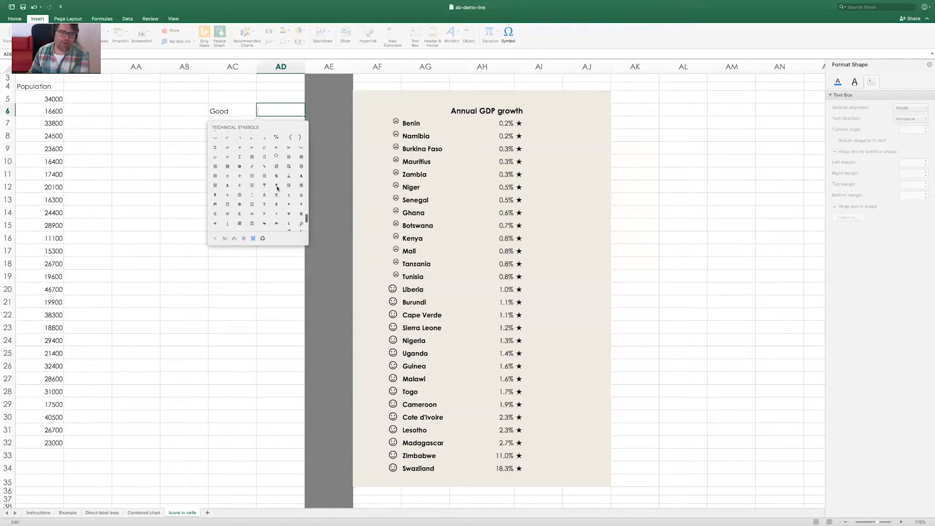
{"action": "scroll", "coordinate": [277, 189], "scroll_direction": "down", "scroll_amount": 8}
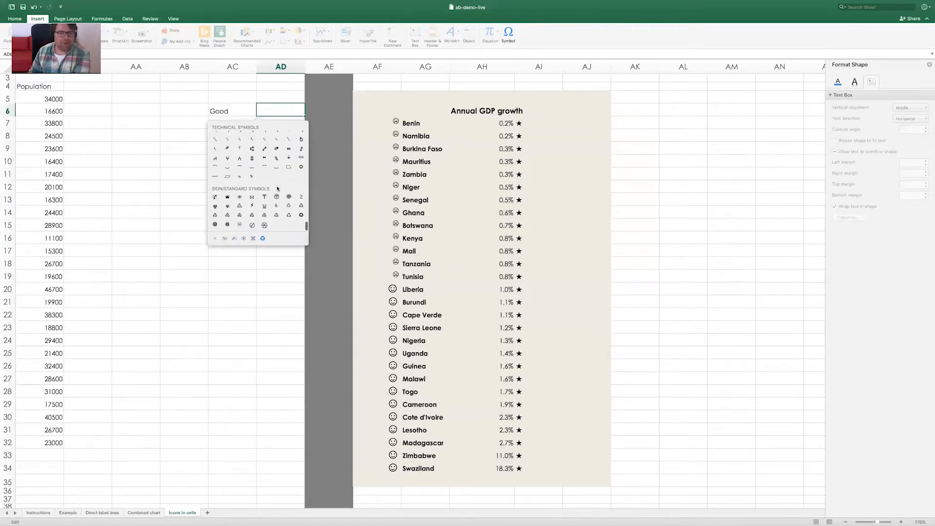
Look through the emoji symbols, objects and flags in the symbol picker for alternative icons
{"action": "scroll", "coordinate": [273, 152], "scroll_direction": "up", "scroll_amount": 15}
{"action": "scroll", "coordinate": [272, 151], "scroll_direction": "up", "scroll_amount": 5}
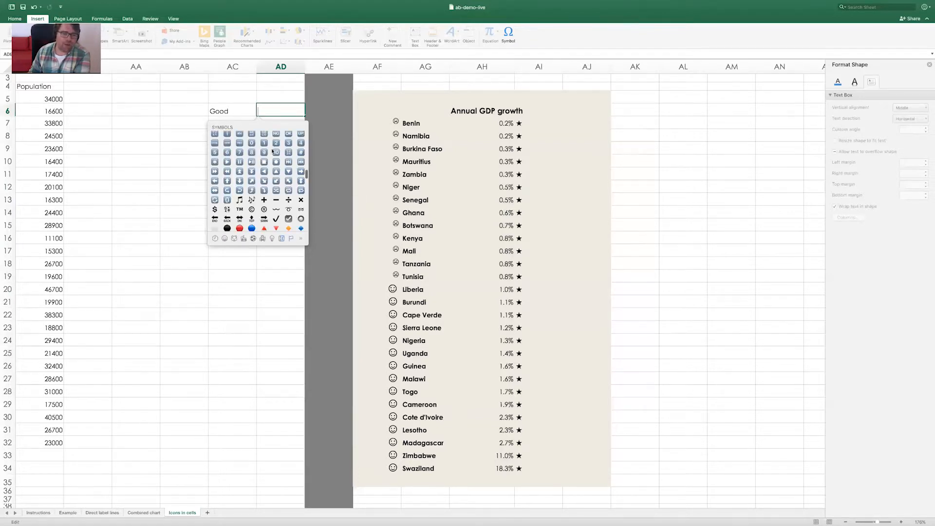
{"action": "scroll", "coordinate": [273, 151], "scroll_direction": "up", "scroll_amount": 5}
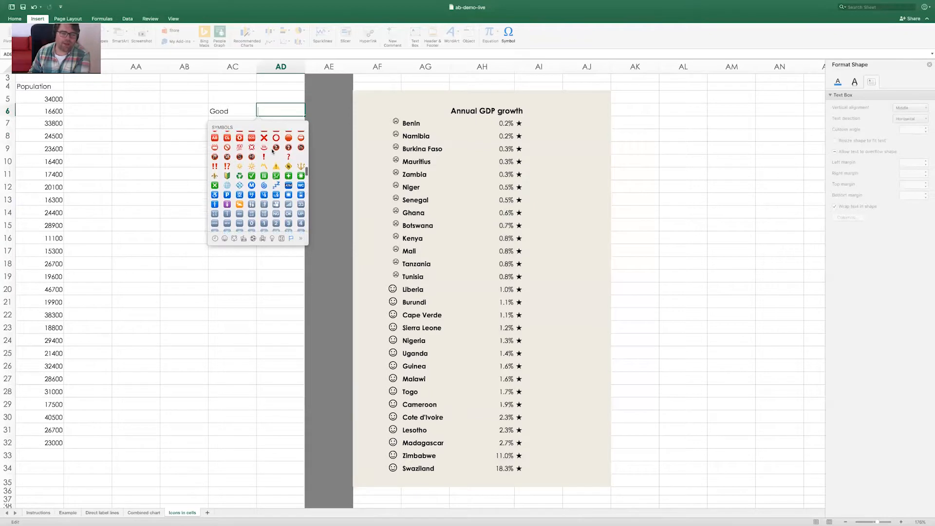
{"action": "scroll", "coordinate": [273, 151], "scroll_direction": "up", "scroll_amount": 1}
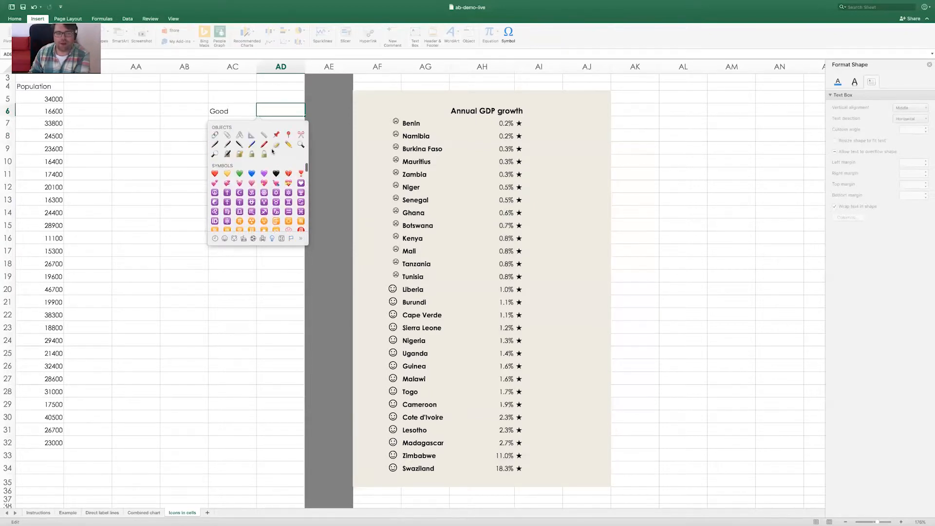
{"action": "scroll", "coordinate": [241, 151], "scroll_direction": "up", "scroll_amount": 1}
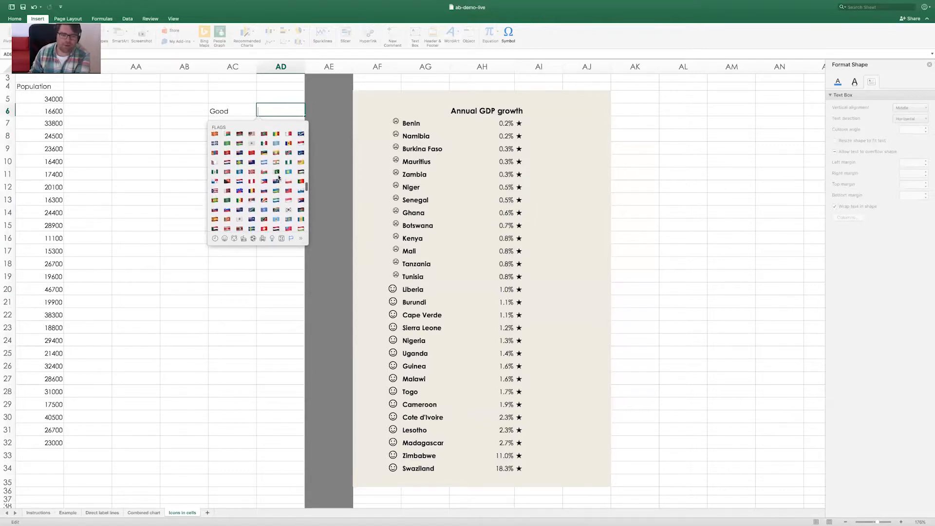
{"action": "scroll", "coordinate": [278, 177], "scroll_direction": "down", "scroll_amount": 5}
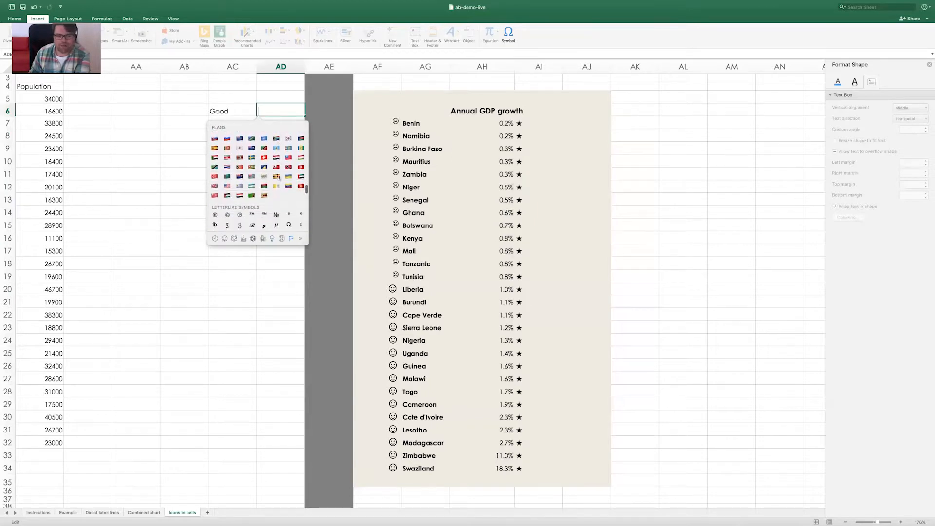
{"action": "scroll", "coordinate": [234, 215], "scroll_direction": "down", "scroll_amount": 5}
{"action": "scroll", "coordinate": [233, 211], "scroll_direction": "up", "scroll_amount": 6}
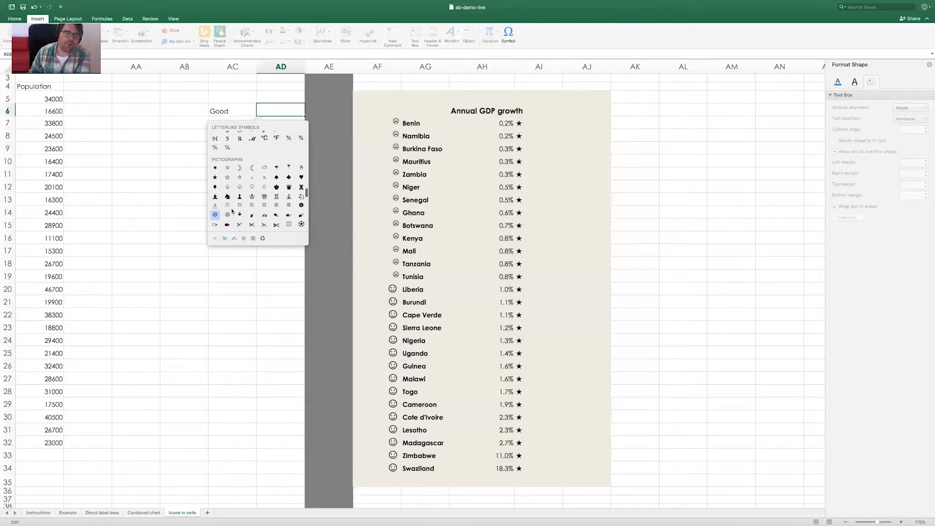
Insert a solid upward-pointing triangle from the Bullets/Stars symbols as the Good icon in AD6
{"action": "scroll", "coordinate": [281, 186], "scroll_direction": "down", "scroll_amount": 5}
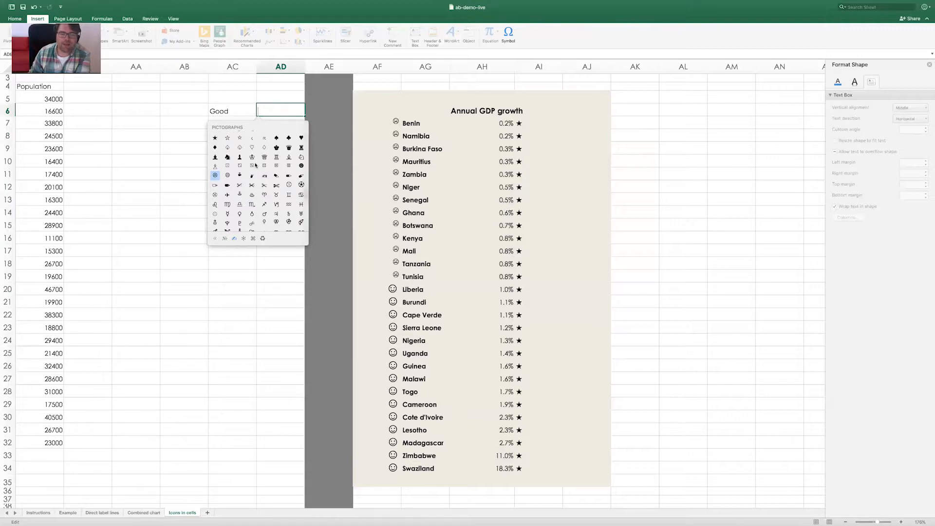
{"action": "scroll", "coordinate": [261, 176], "scroll_direction": "down", "scroll_amount": 3}
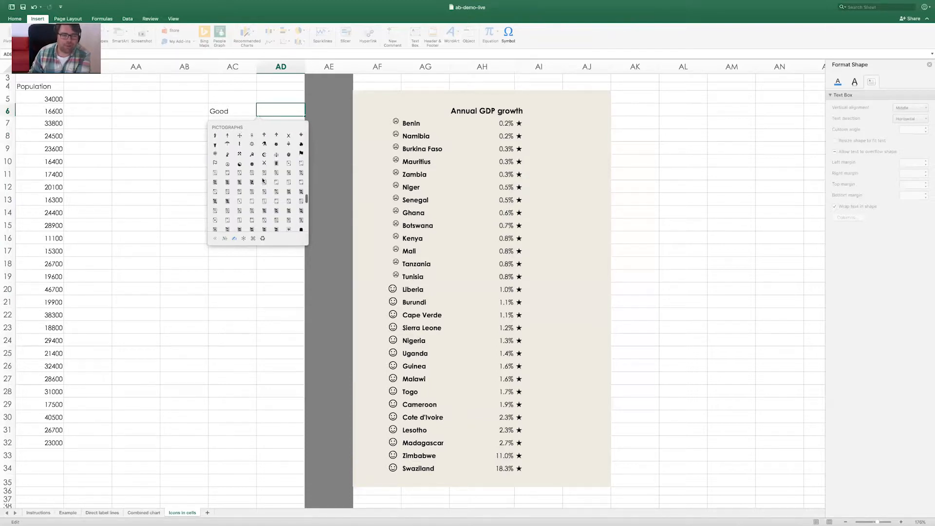
{"action": "scroll", "coordinate": [262, 180], "scroll_direction": "down", "scroll_amount": 5}
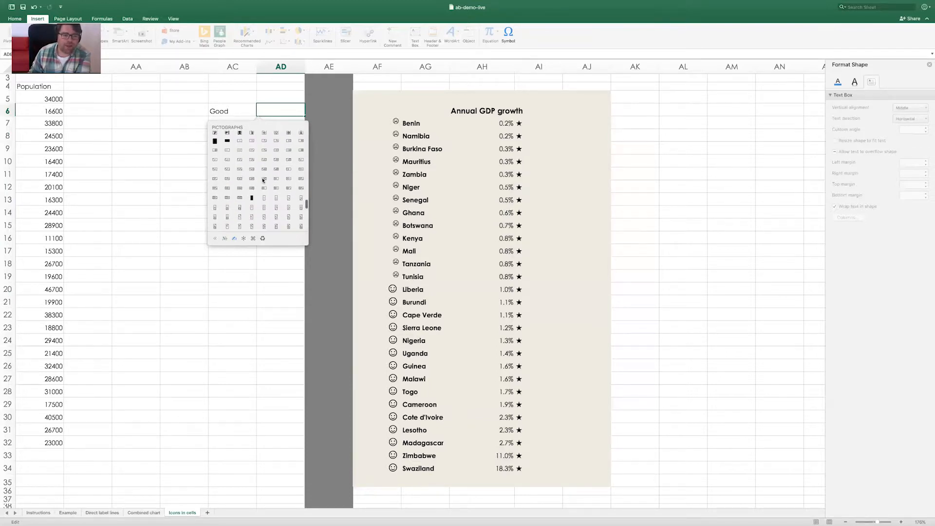
{"action": "scroll", "coordinate": [263, 181], "scroll_direction": "down", "scroll_amount": 1}
{"action": "scroll", "coordinate": [263, 211], "scroll_direction": "down", "scroll_amount": 3}
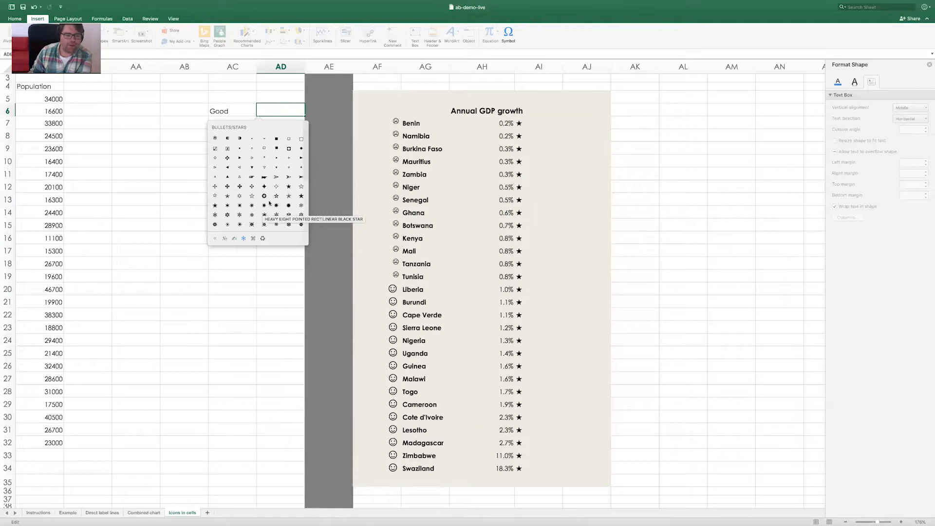
{"action": "left_click", "coordinate": [230, 179]}
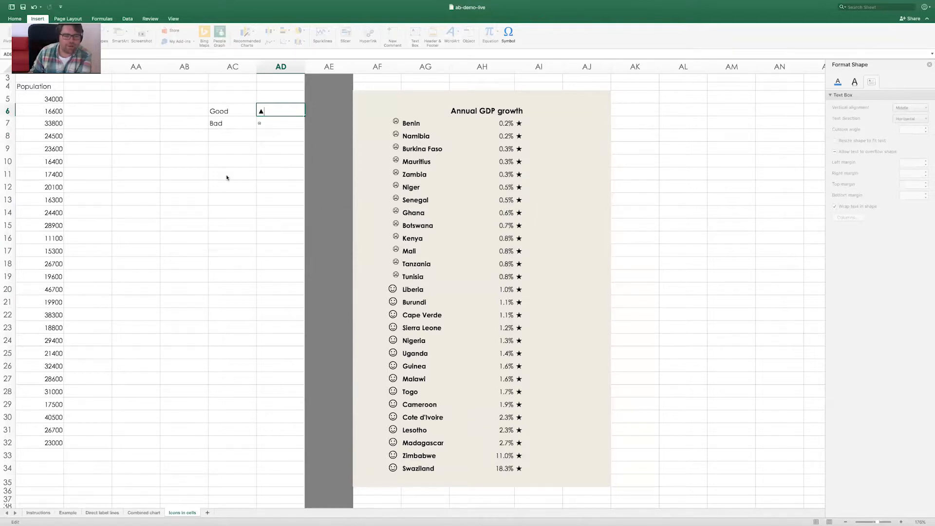
Replace the Bad icon in AD7 with a solid downward-pointing triangle, and check the formula in AF7
{"action": "left_click", "coordinate": [265, 122]}
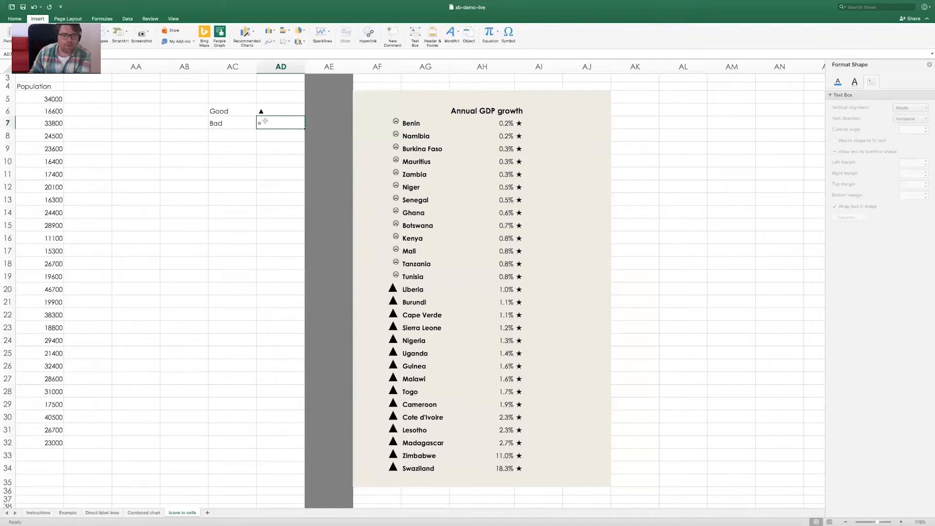
{"action": "right_click", "coordinate": [265, 122]}
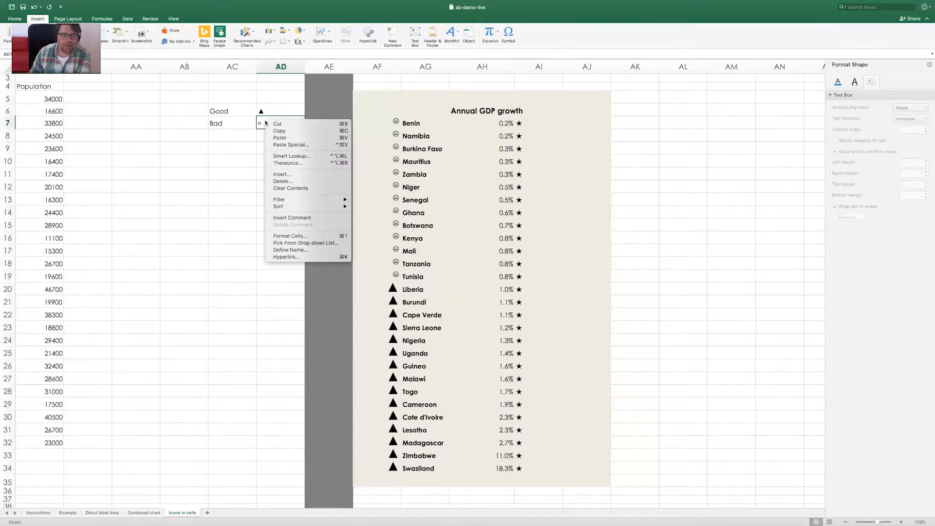
{"action": "left_click", "coordinate": [262, 122]}
{"action": "double_click", "coordinate": [261, 122]}
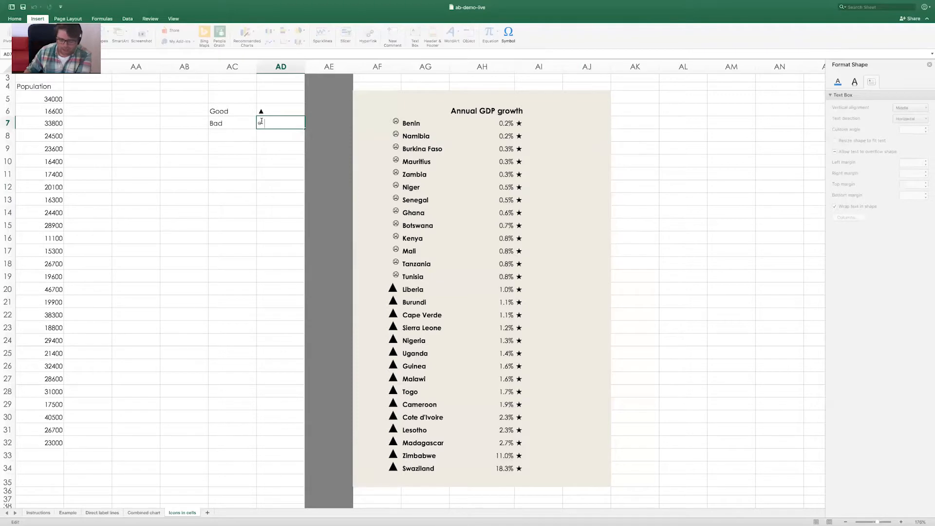
{"action": "right_click", "coordinate": [261, 122]}
{"action": "left_click", "coordinate": [261, 123]}
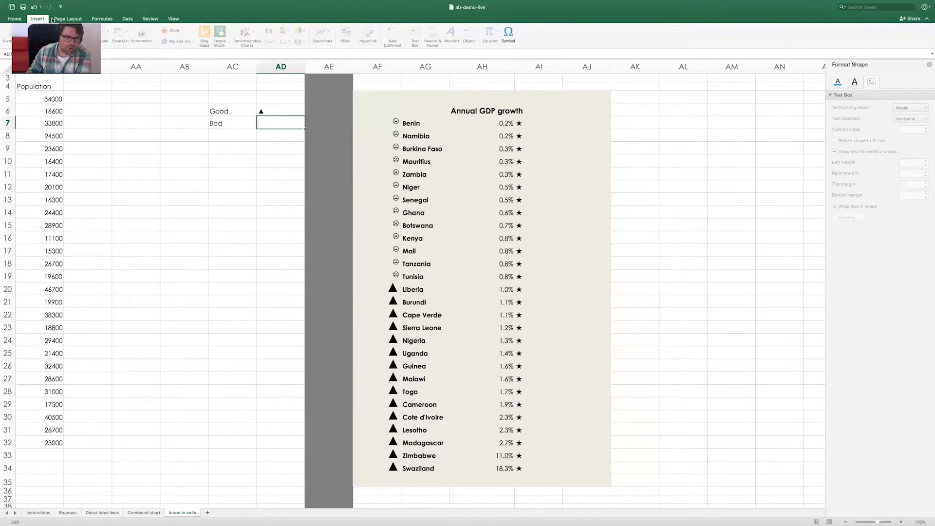
{"action": "left_click", "coordinate": [509, 31]}
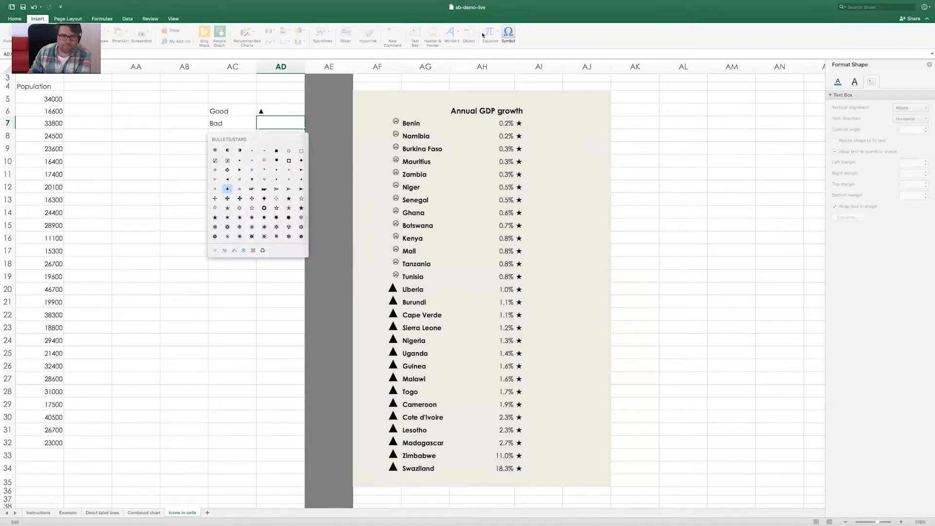
{"action": "left_click", "coordinate": [252, 180]}
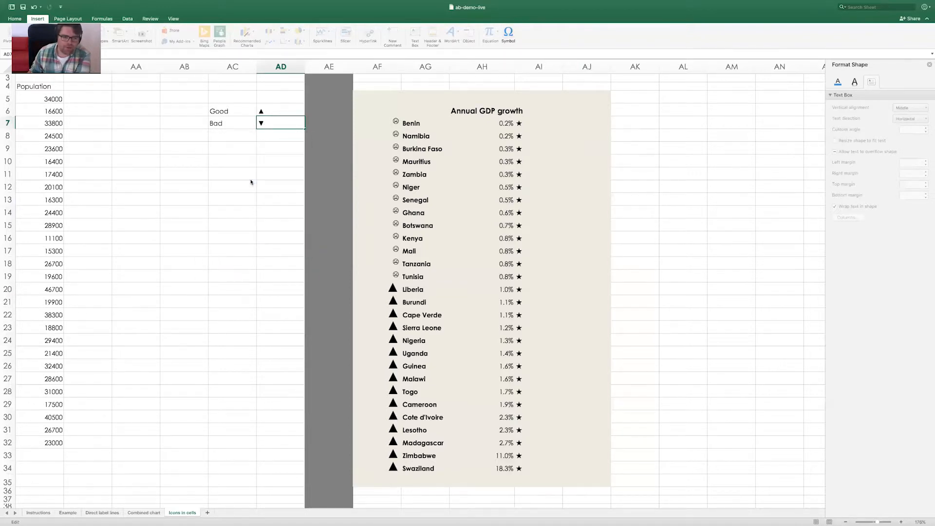
{"action": "left_click", "coordinate": [263, 149]}
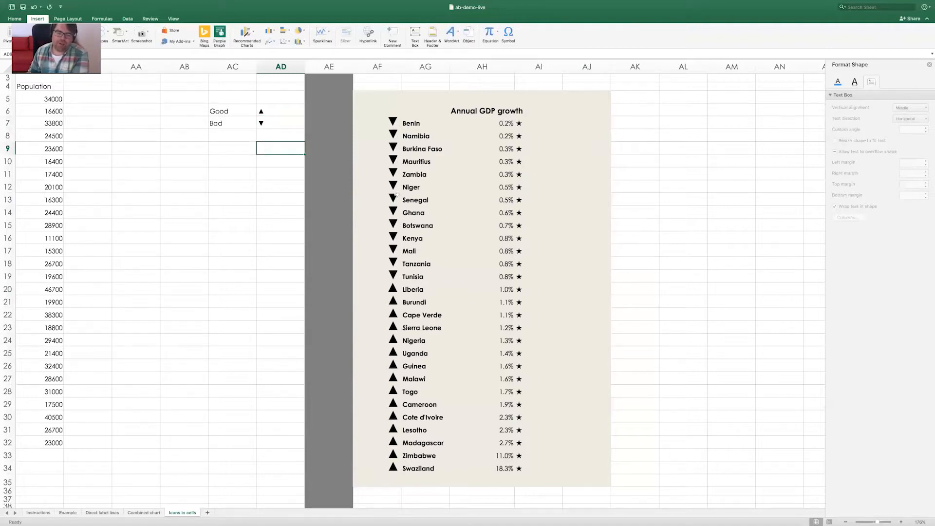
{"action": "left_click", "coordinate": [385, 119]}
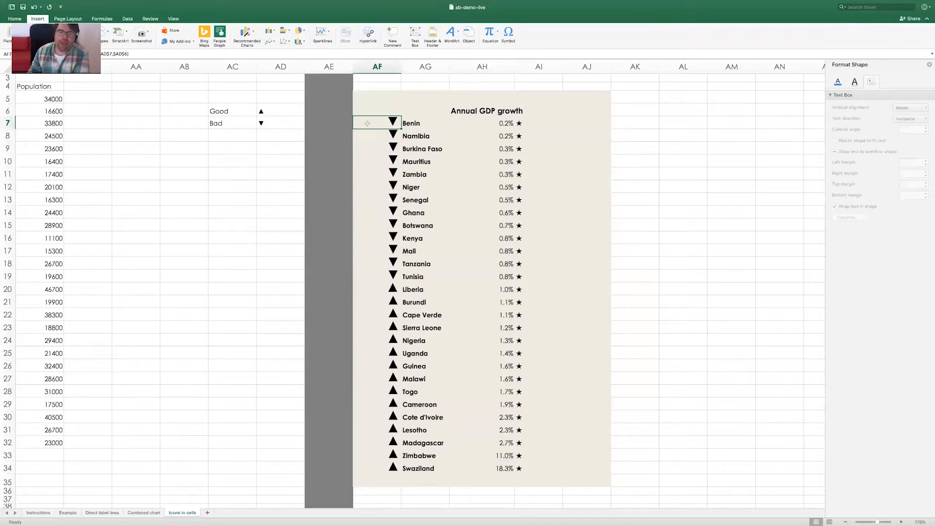
Start a new Classic conditional formatting rule for AF7:AF34 that uses a formula to determine which cells to format
{"action": "left_click_drag", "start_coordinate": [368, 129], "coordinate": [385, 465]}
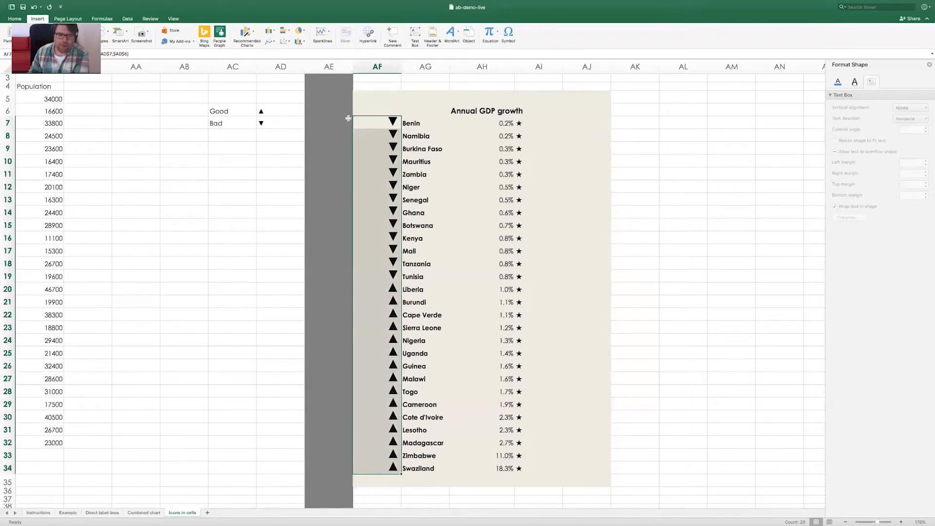
{"action": "left_click", "coordinate": [16, 19]}
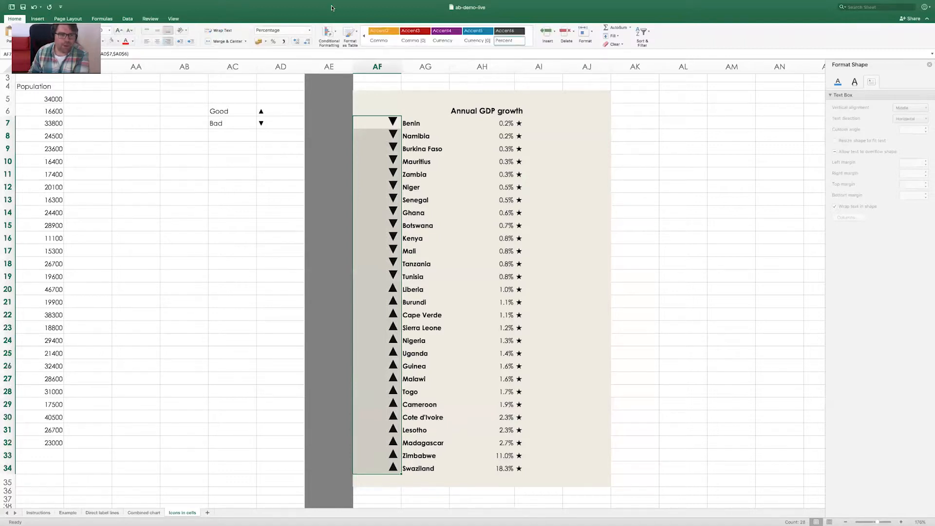
{"action": "left_click", "coordinate": [337, 34]}
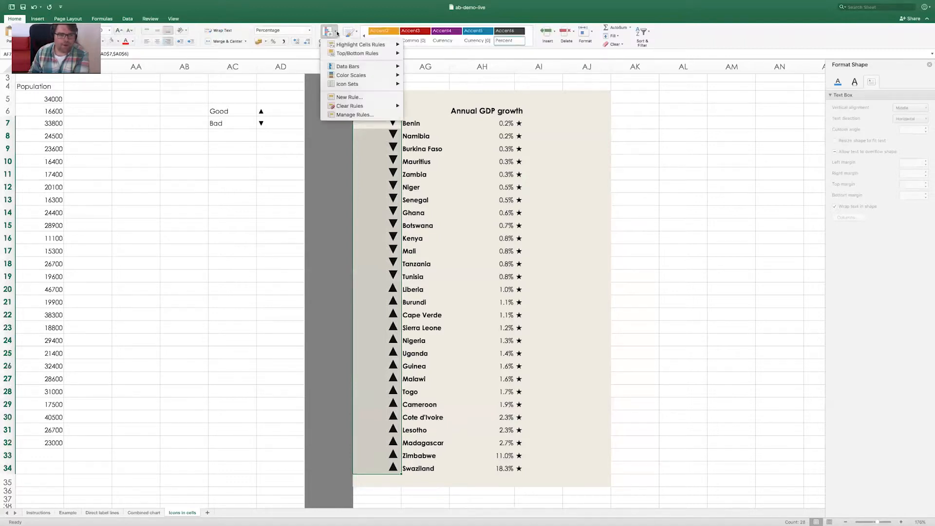
{"action": "left_click", "coordinate": [365, 97]}
{"action": "left_click", "coordinate": [448, 119]}
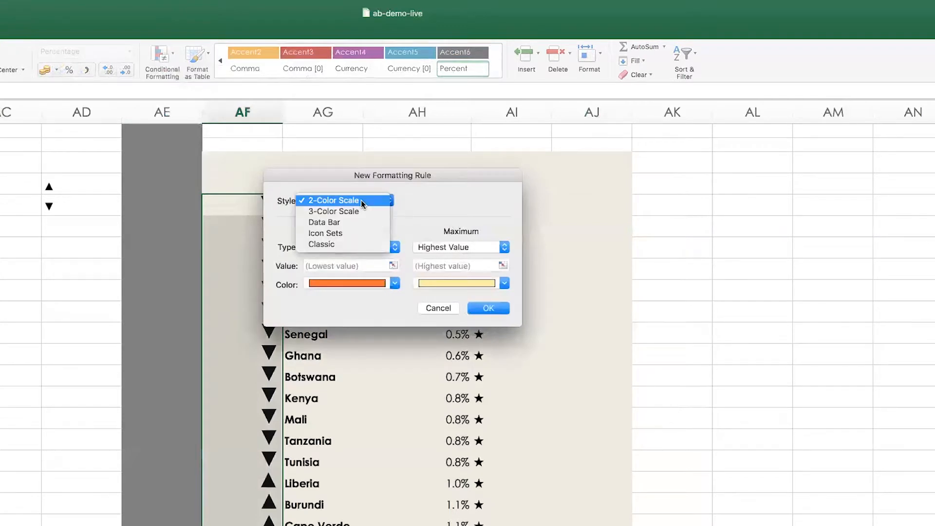
{"action": "left_click", "coordinate": [348, 242]}
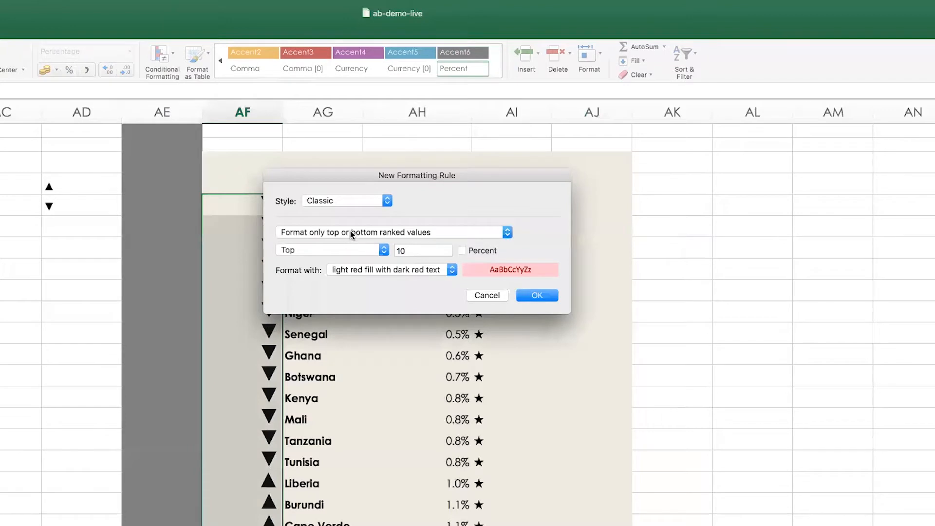
{"action": "left_click", "coordinate": [349, 232]}
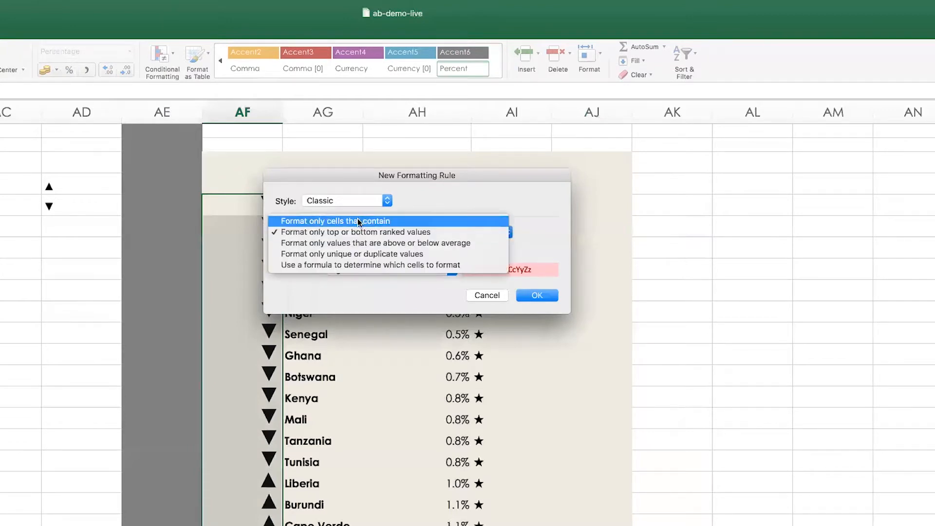
{"action": "left_click", "coordinate": [367, 266]}
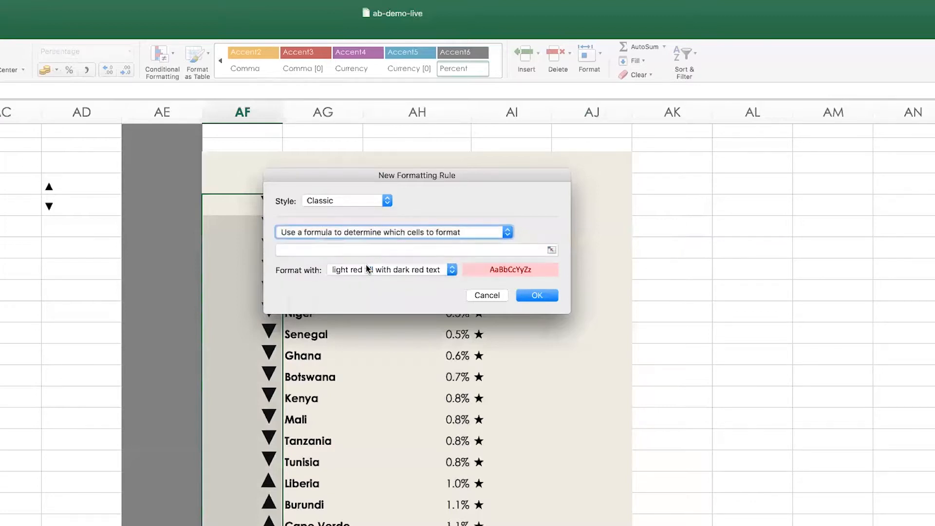
{"action": "left_click_drag", "start_coordinate": [418, 177], "coordinate": [746, 187]}
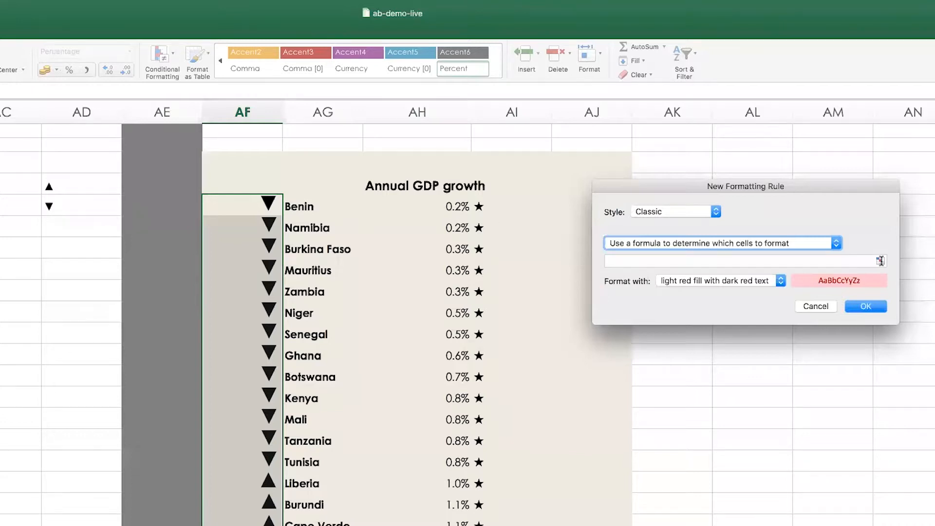
Enter the rule formula =$AH7<0.01, referencing the first GDP growth value with a relative row
{"action": "left_click", "coordinate": [881, 262]}
{"action": "left_click", "coordinate": [445, 209]}
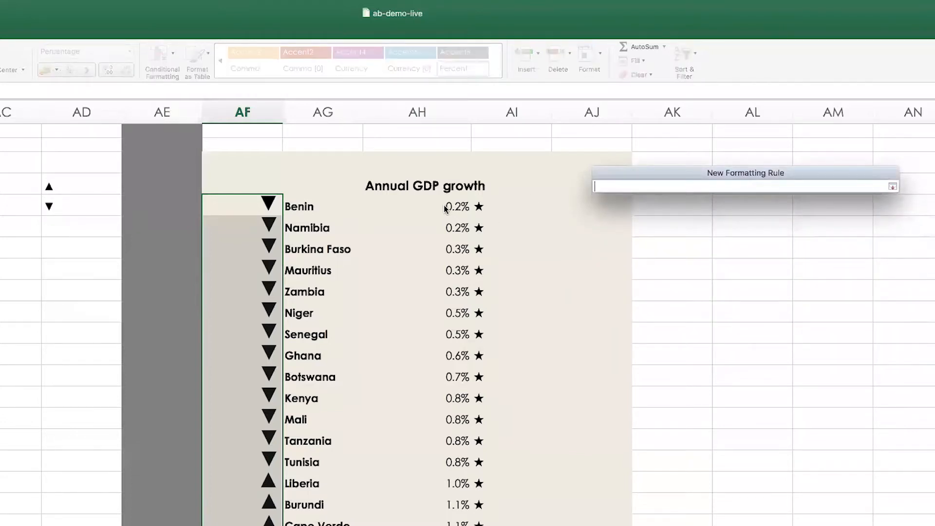
{"action": "left_click", "coordinate": [892, 186]}
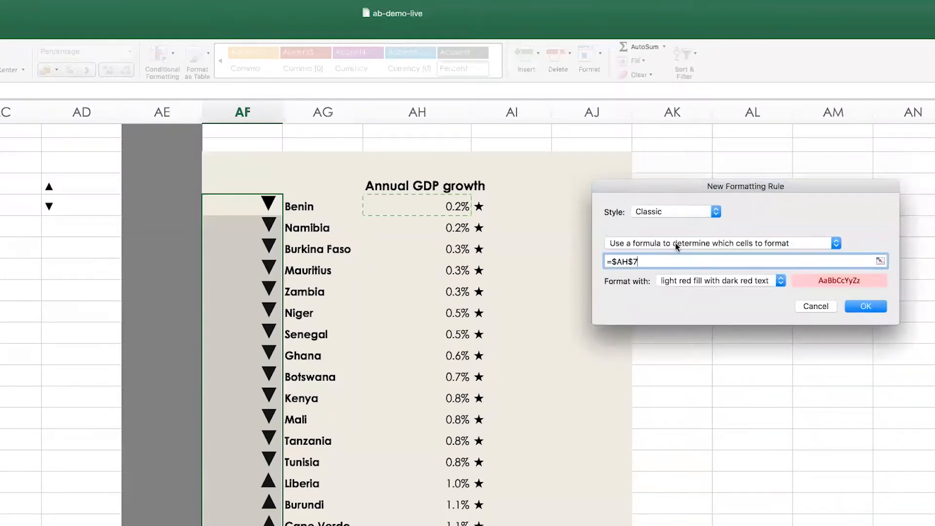
{"action": "type", "text": "<.01"}
{"action": "left_click", "coordinate": [628, 261]}
{"action": "key", "text": "Right"}
{"action": "key", "text": "Left"}
{"action": "key", "text": "Right"}
{"action": "key", "text": "Right"}
{"action": "key", "text": "Left"}
{"action": "key", "text": "Right"}
{"action": "type", "text": "<0.01"}
{"action": "key", "text": "BackSpace"}
Choose a custom format for the rule and set its font color to the orange theme color
{"action": "left_click", "coordinate": [768, 283]}
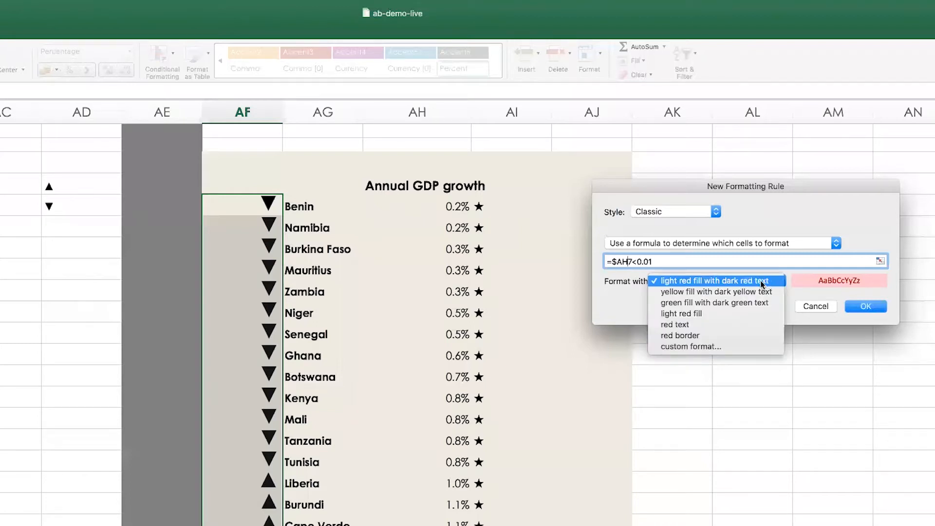
{"action": "left_click", "coordinate": [691, 347]}
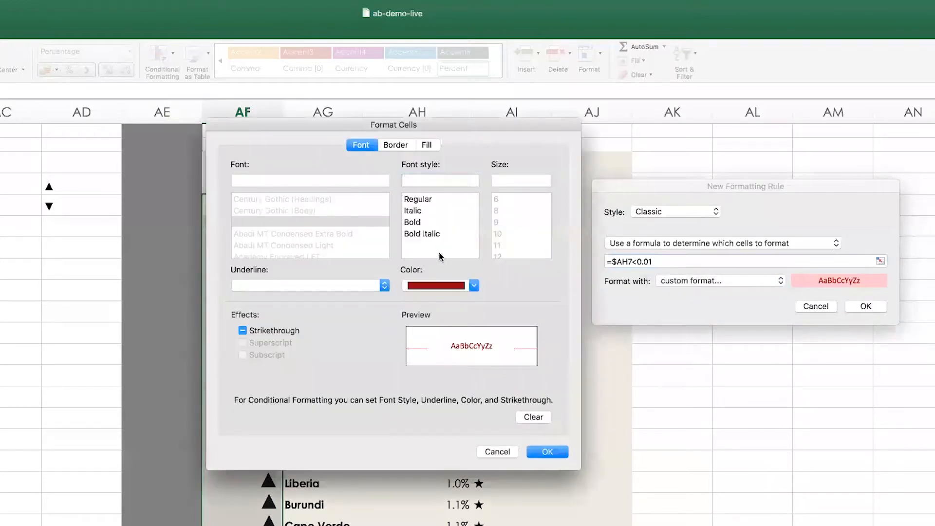
{"action": "left_click", "coordinate": [473, 286]}
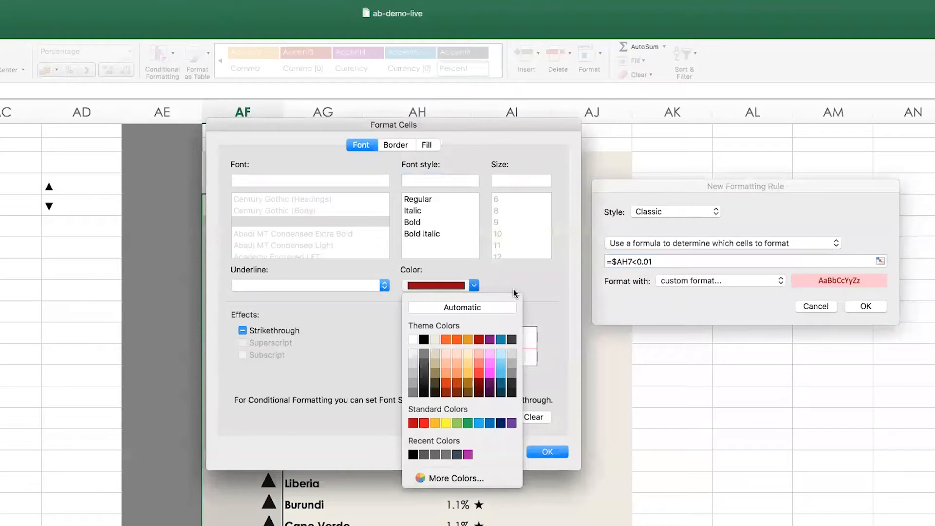
{"action": "left_click", "coordinate": [457, 338]}
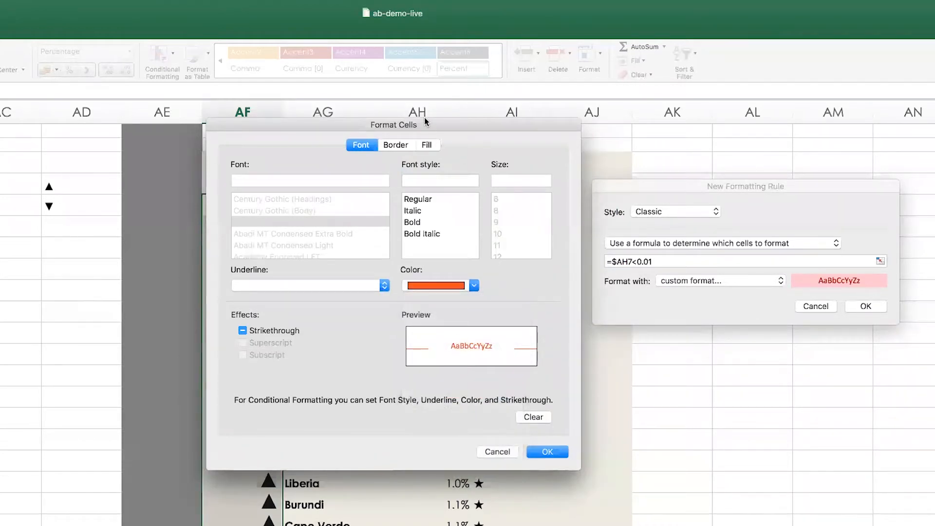
Set the rule's background fill to the light beige theme color and apply the rule to the icon cells
{"action": "left_click", "coordinate": [428, 145]}
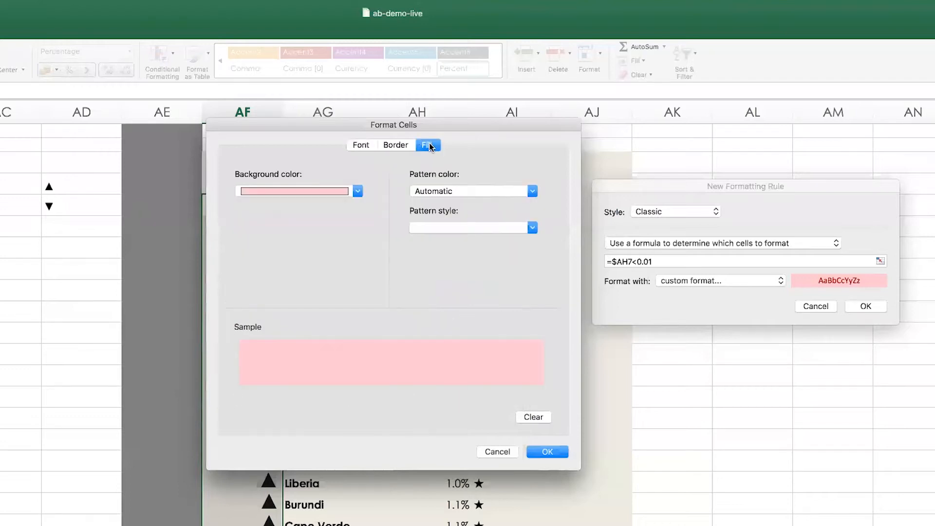
{"action": "left_click", "coordinate": [311, 190]}
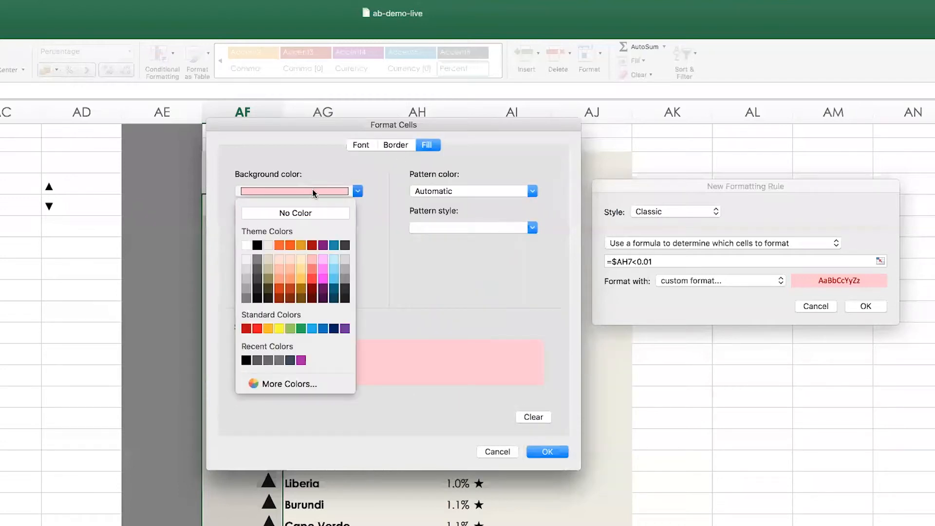
{"action": "left_click", "coordinate": [268, 245]}
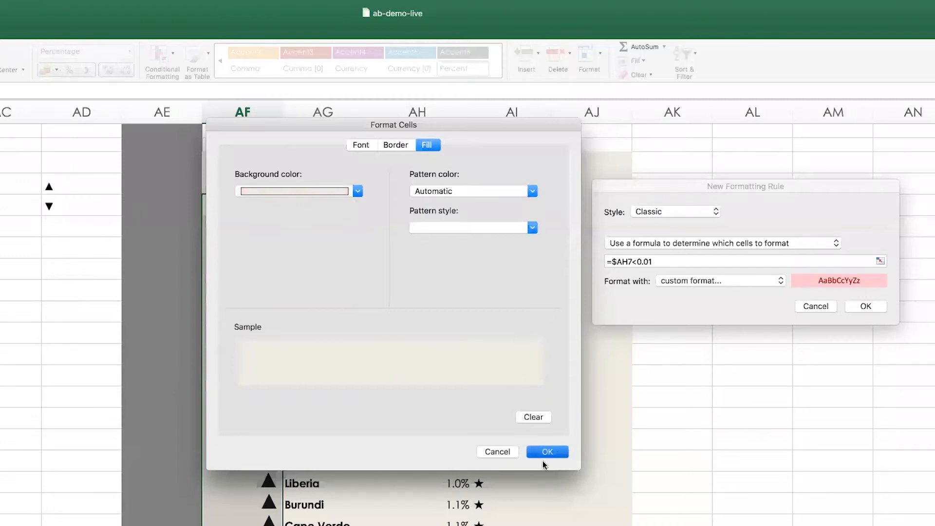
{"action": "left_click", "coordinate": [545, 453]}
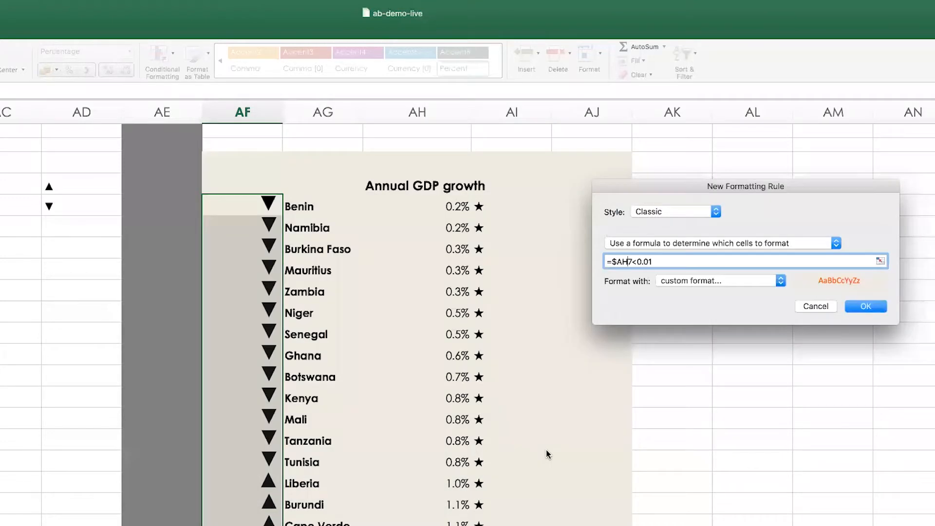
{"action": "left_click", "coordinate": [879, 308]}
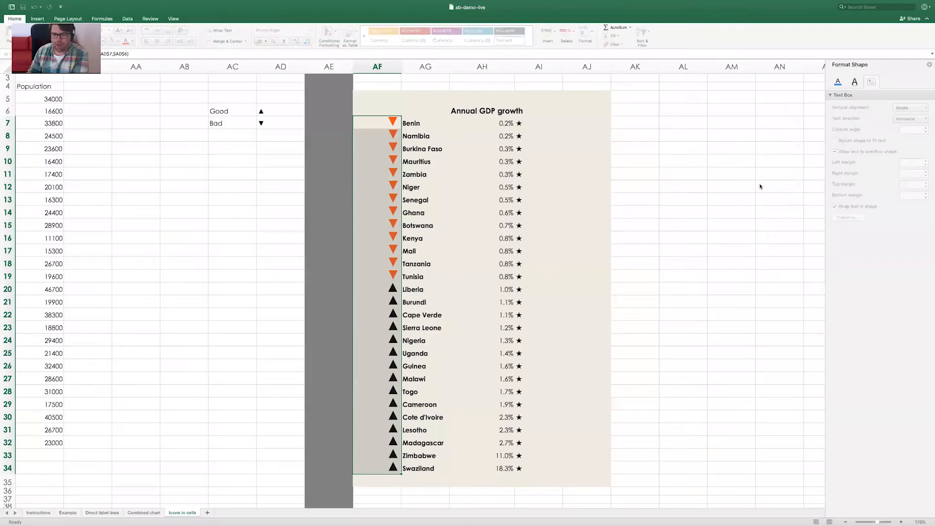
{"action": "left_click", "coordinate": [737, 328]}
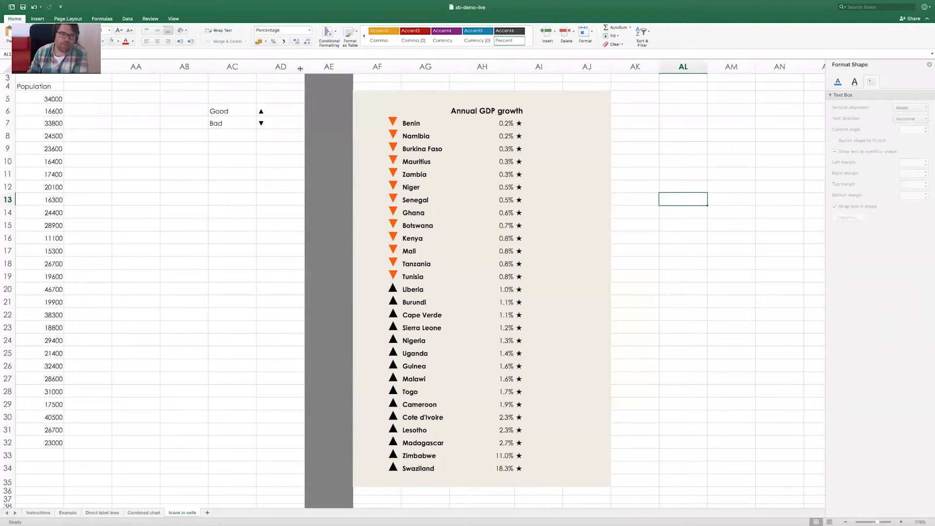
Start another conditional formatting rule in the Classic style for the icon cells AF7:AF34
{"action": "left_click_drag", "start_coordinate": [379, 117], "coordinate": [388, 473]}
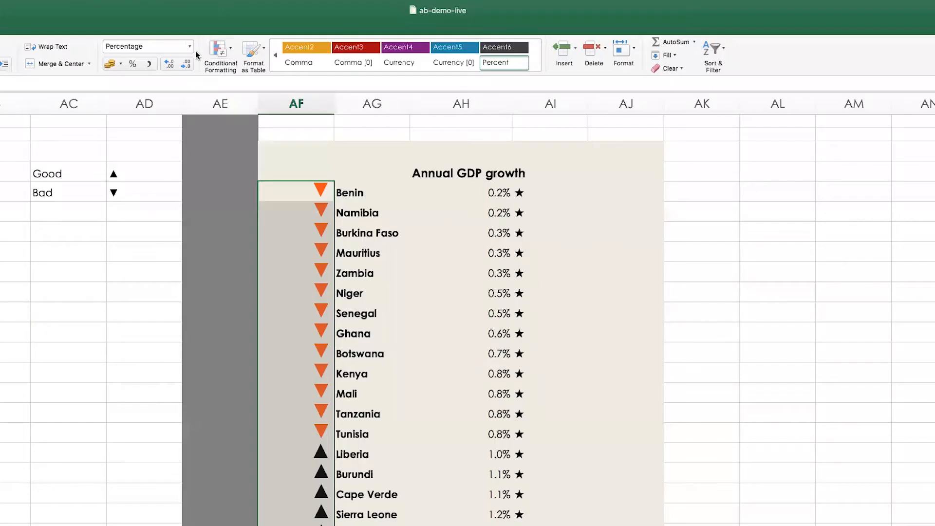
{"action": "left_click", "coordinate": [328, 33]}
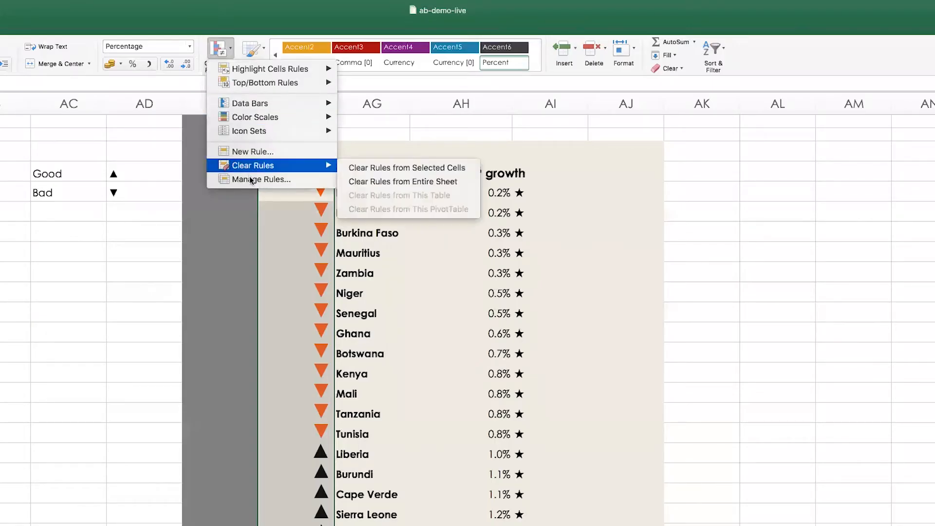
{"action": "left_click", "coordinate": [249, 152]}
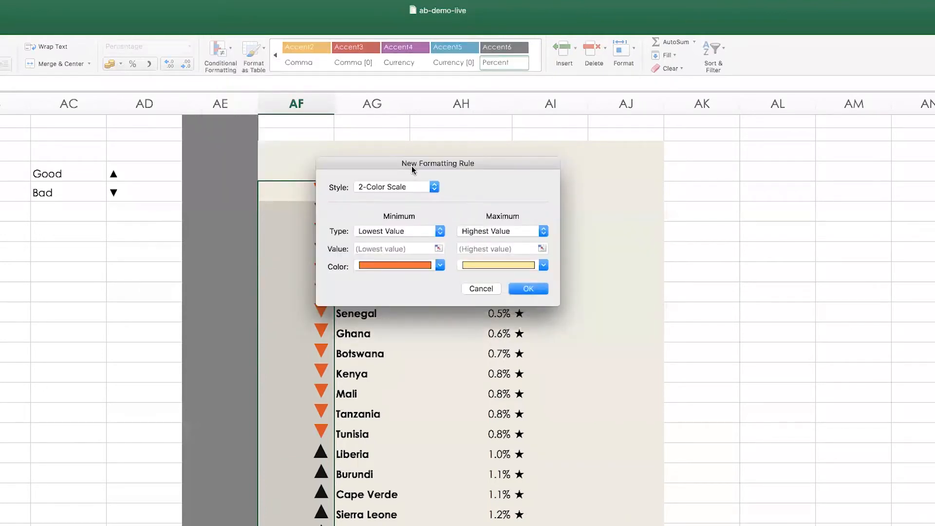
{"action": "left_click", "coordinate": [403, 188]}
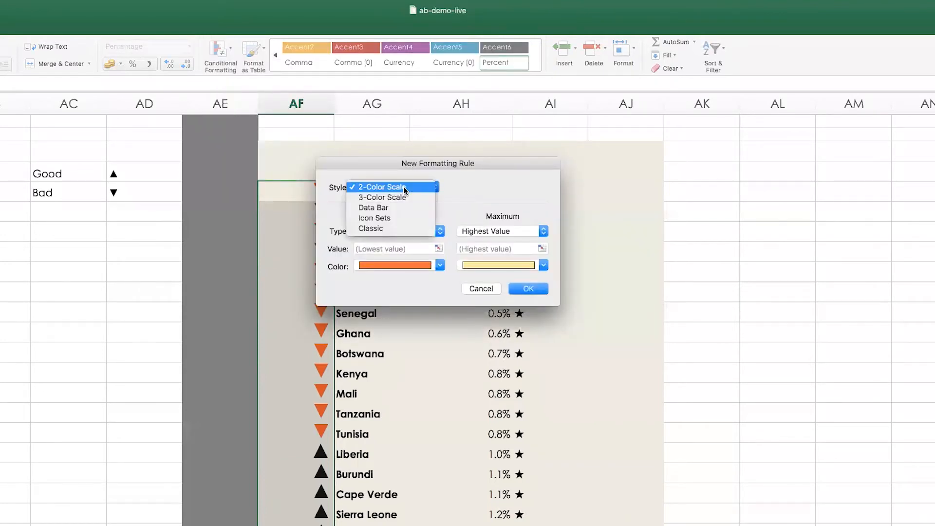
{"action": "left_click", "coordinate": [383, 232]}
{"action": "left_click", "coordinate": [393, 217]}
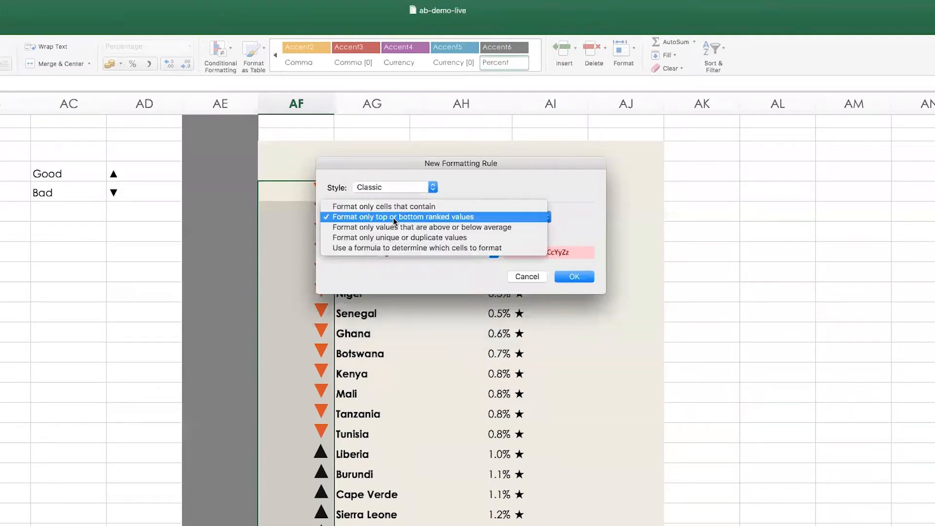
{"action": "left_click", "coordinate": [393, 207]}
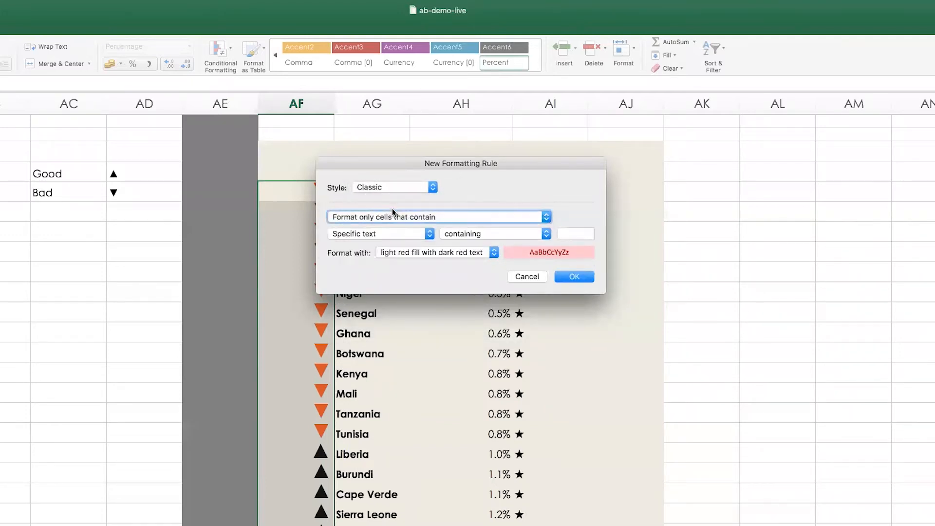
{"action": "left_click", "coordinate": [361, 232]}
{"action": "left_click", "coordinate": [359, 226]}
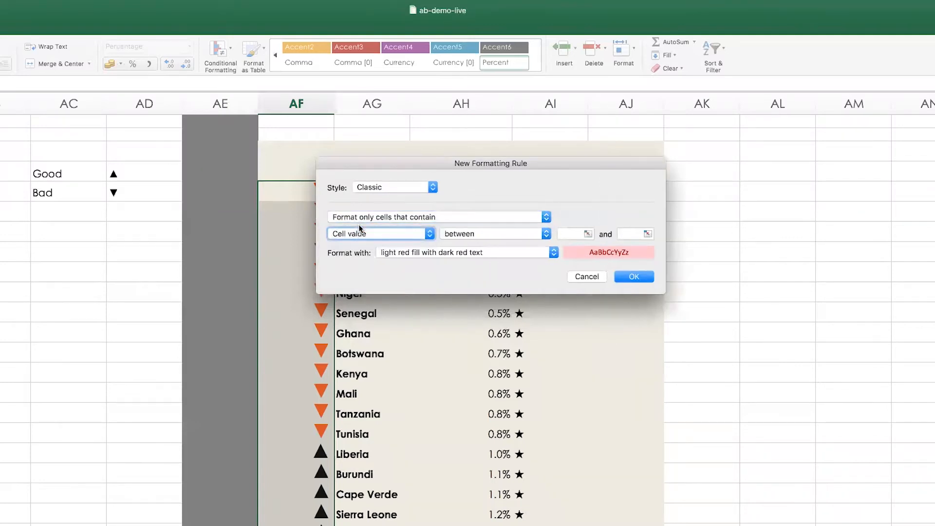
Make the second rule formula-based and enter =$AH7>.1 with a relative row reference
{"action": "left_click", "coordinate": [363, 217]}
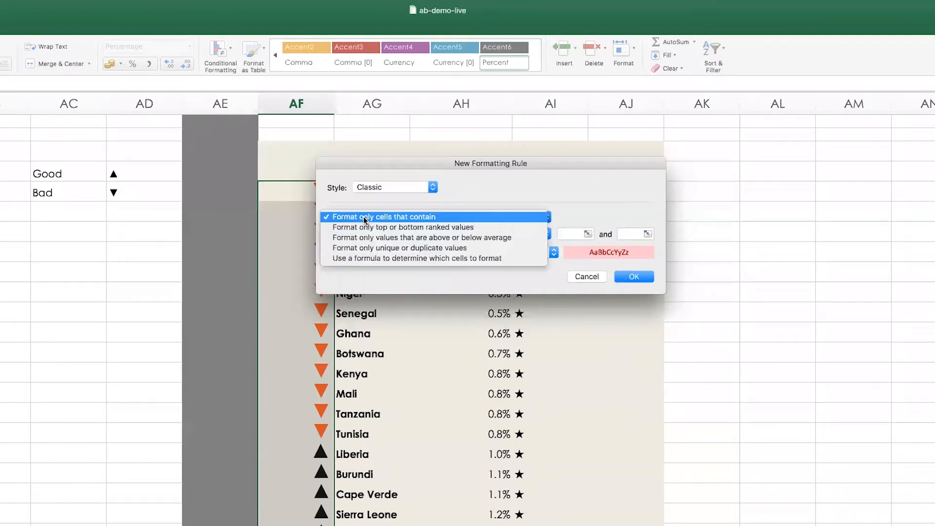
{"action": "left_click", "coordinate": [366, 259]}
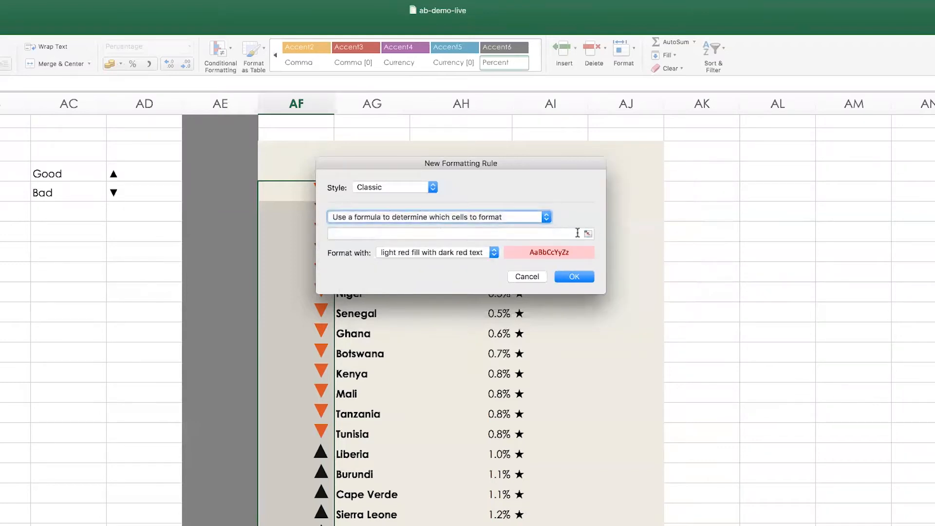
{"action": "left_click_drag", "start_coordinate": [547, 157], "coordinate": [835, 129]}
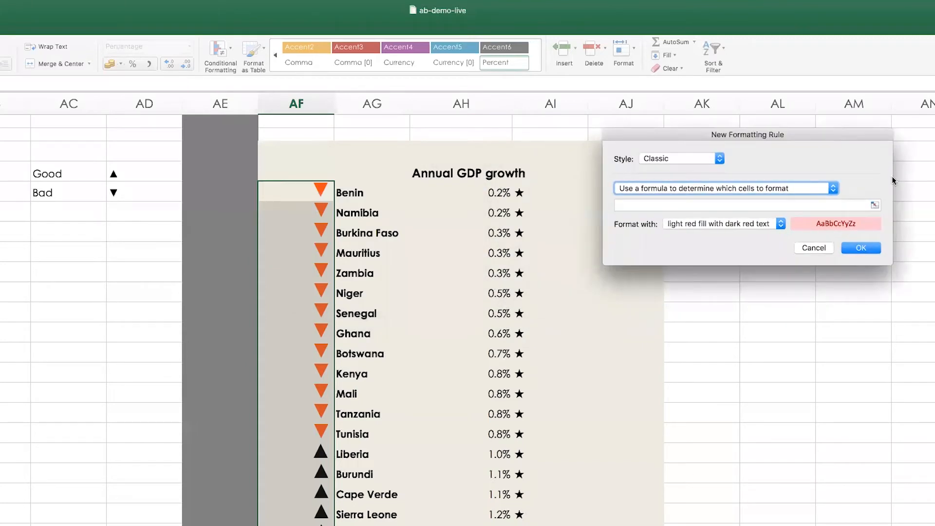
{"action": "left_click", "coordinate": [875, 204]}
{"action": "left_click", "coordinate": [489, 192]}
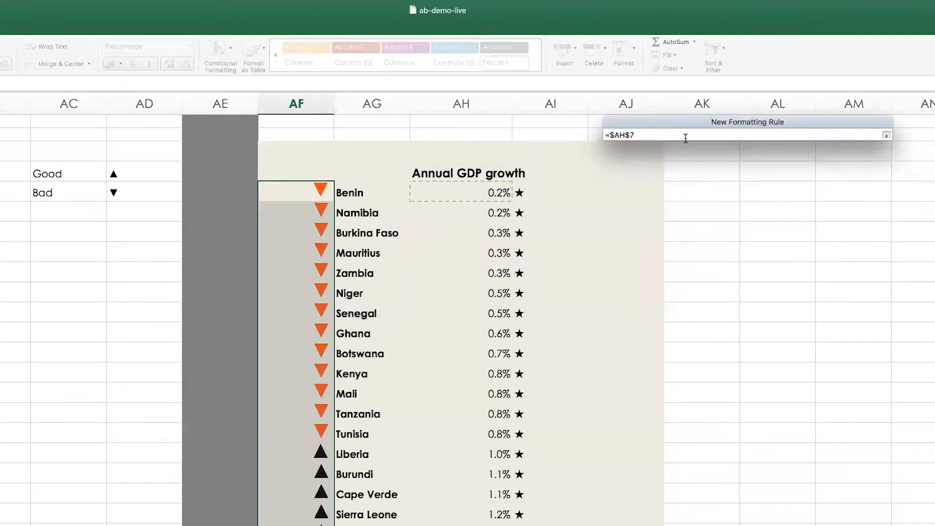
{"action": "type", "text": ">.1"}
{"action": "left_click", "coordinate": [887, 135]}
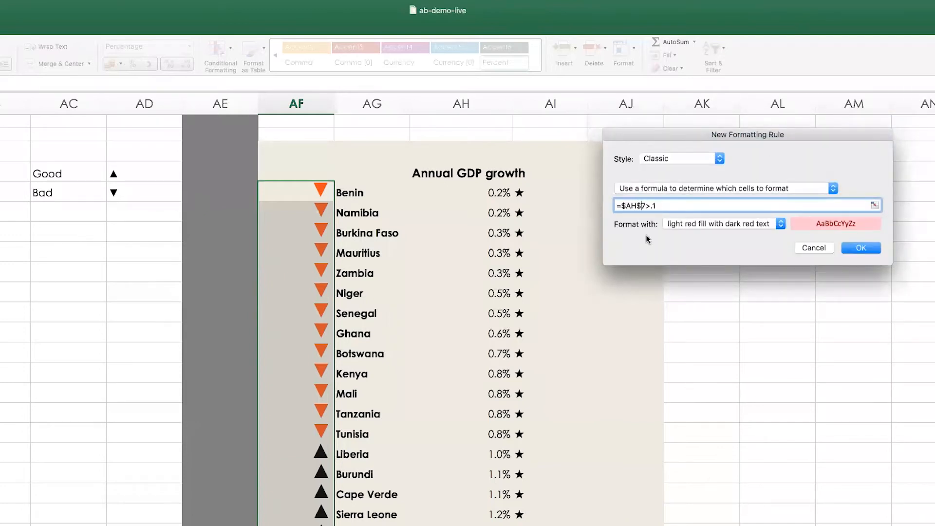
{"action": "key", "text": "BackSpace"}
Choose a custom format for the second icon rule and set its background fill to the light beige theme color
{"action": "left_click", "coordinate": [742, 224]}
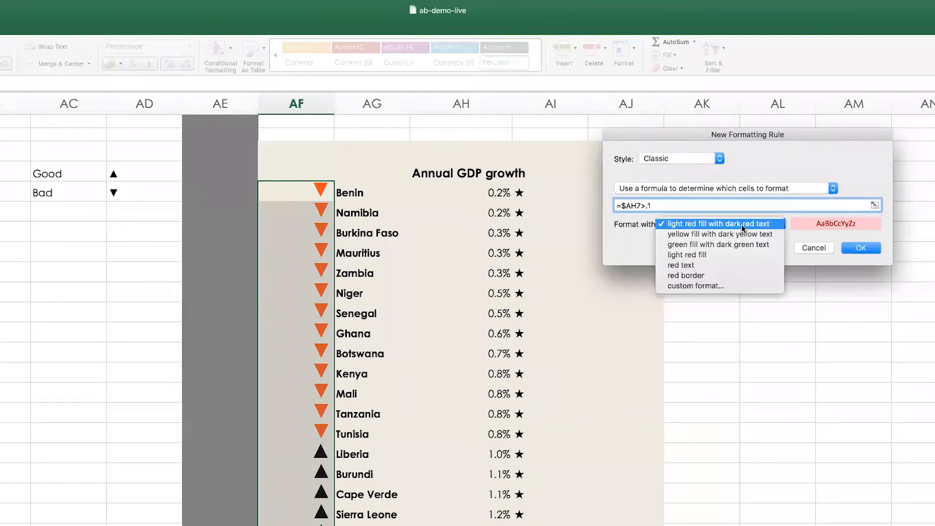
{"action": "left_click", "coordinate": [696, 256]}
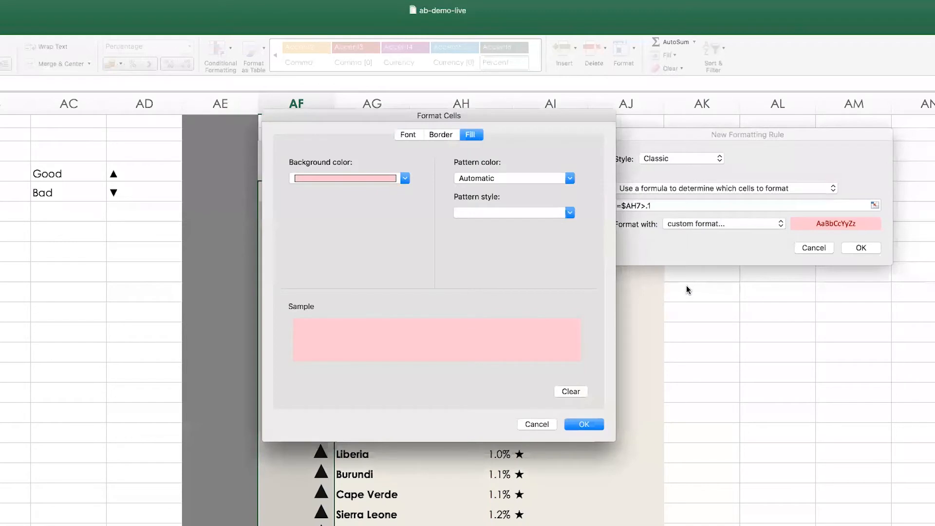
{"action": "left_click", "coordinate": [350, 180]}
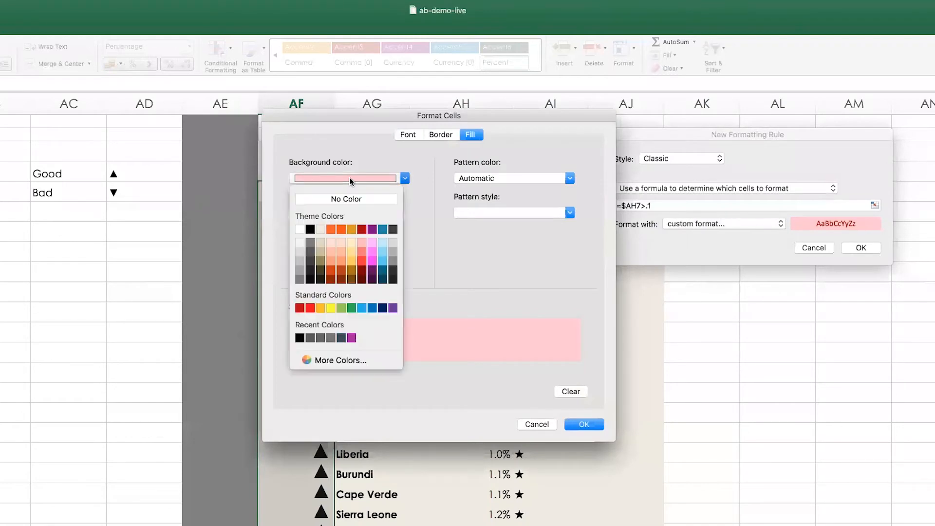
{"action": "left_click", "coordinate": [321, 229]}
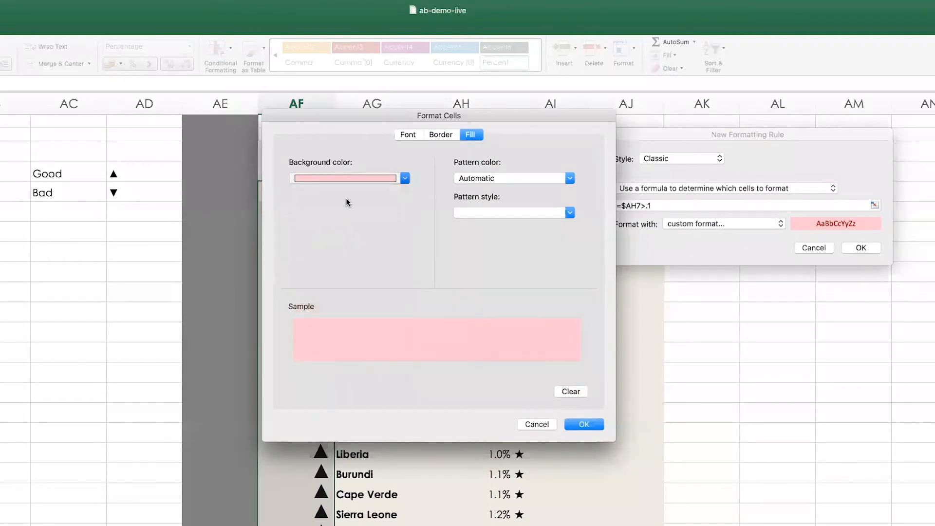
Set the second rule's font color to the blue theme color and apply the rule to the icon cells
{"action": "left_click", "coordinate": [407, 138]}
{"action": "left_click", "coordinate": [492, 266]}
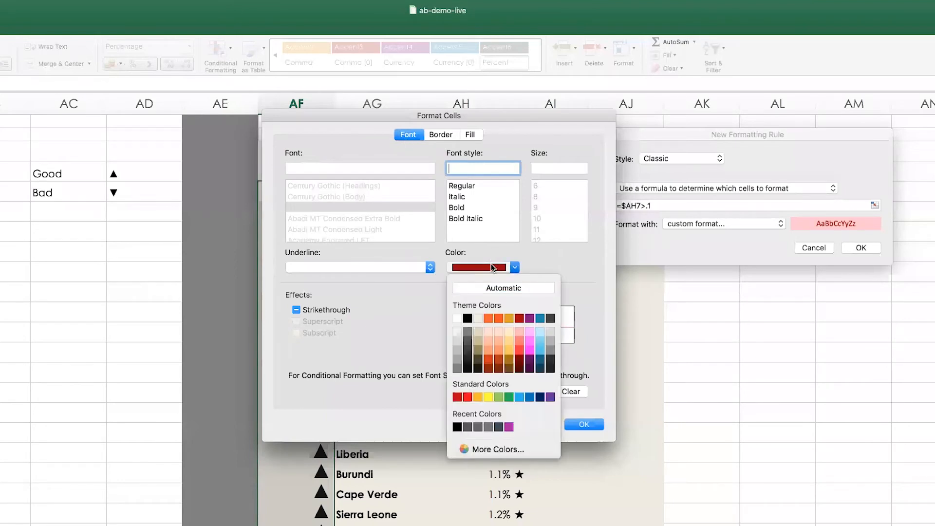
{"action": "left_click", "coordinate": [539, 319]}
{"action": "left_click", "coordinate": [583, 424]}
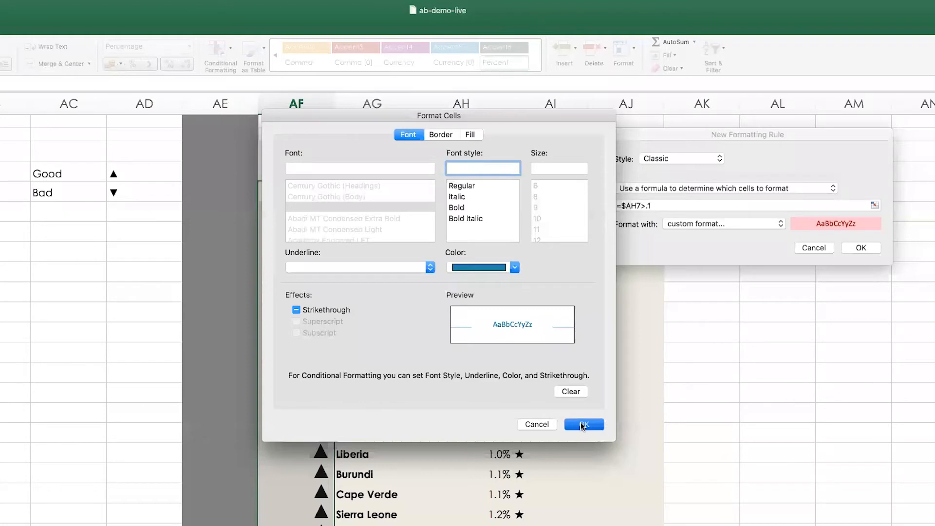
{"action": "left_click", "coordinate": [860, 248]}
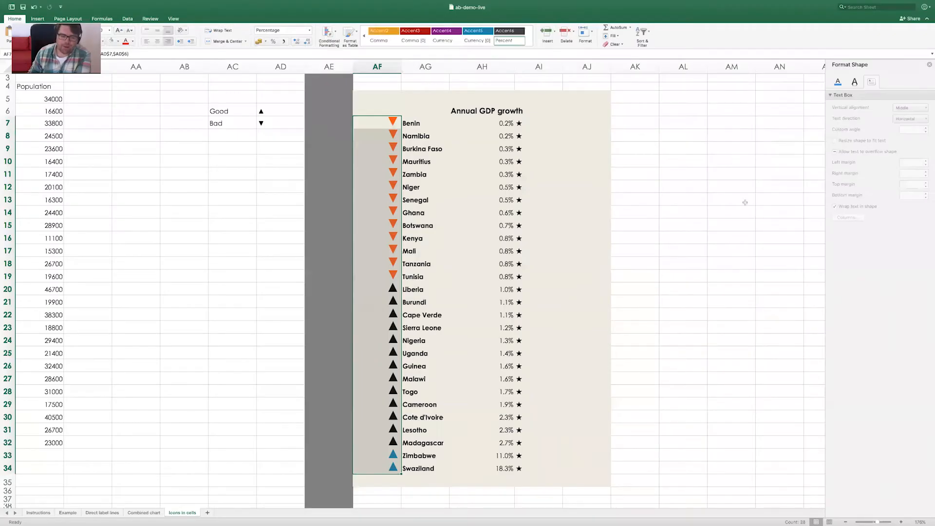
{"action": "left_click", "coordinate": [745, 203]}
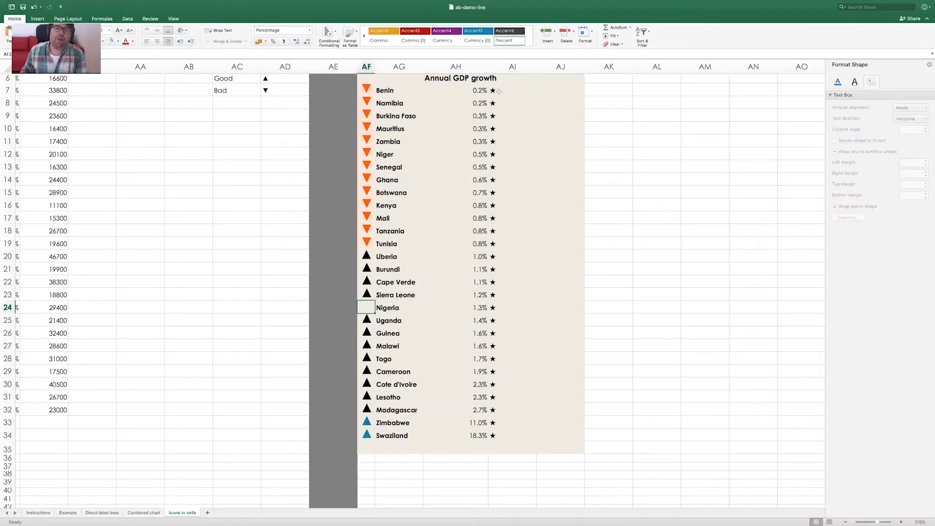
Examine cells AH7 and AI7 and the custom number format that produces the star in AI7
{"action": "left_click", "coordinate": [499, 91]}
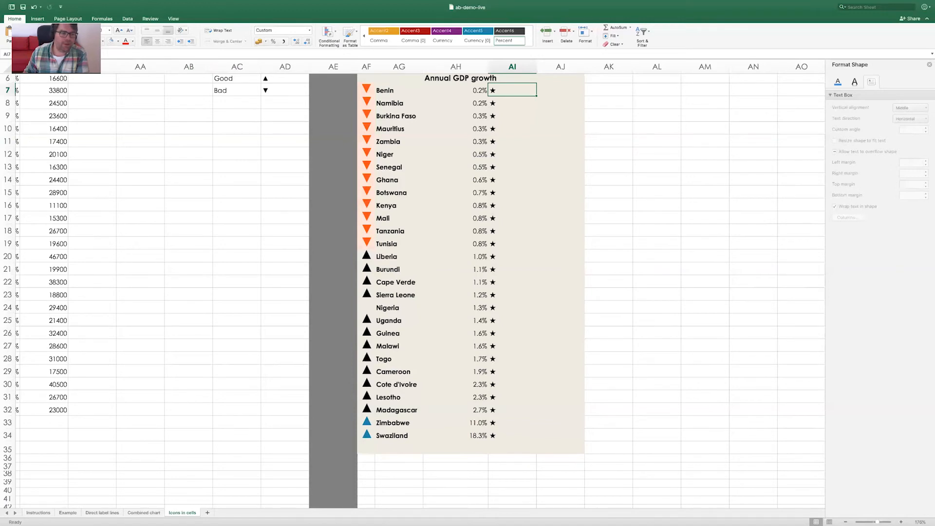
{"action": "left_click", "coordinate": [486, 91]}
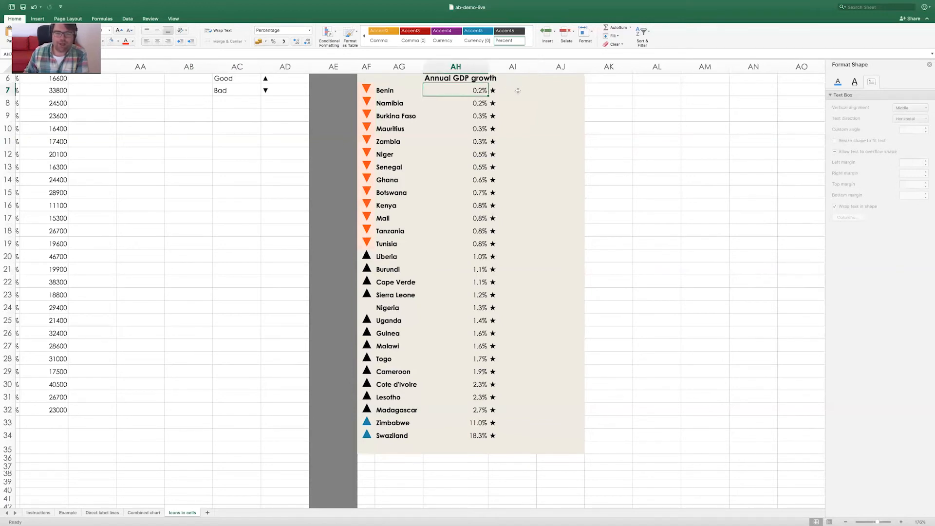
{"action": "left_click", "coordinate": [517, 91]}
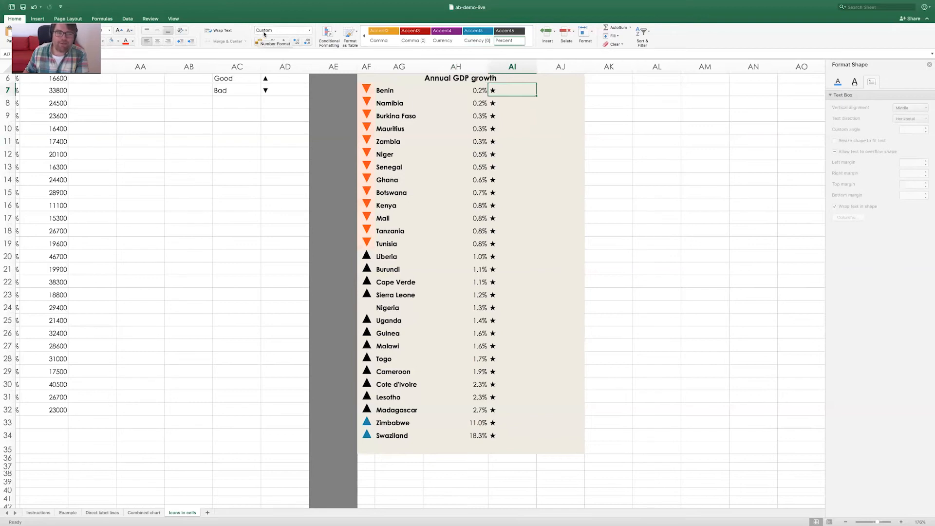
{"action": "left_click", "coordinate": [311, 32]}
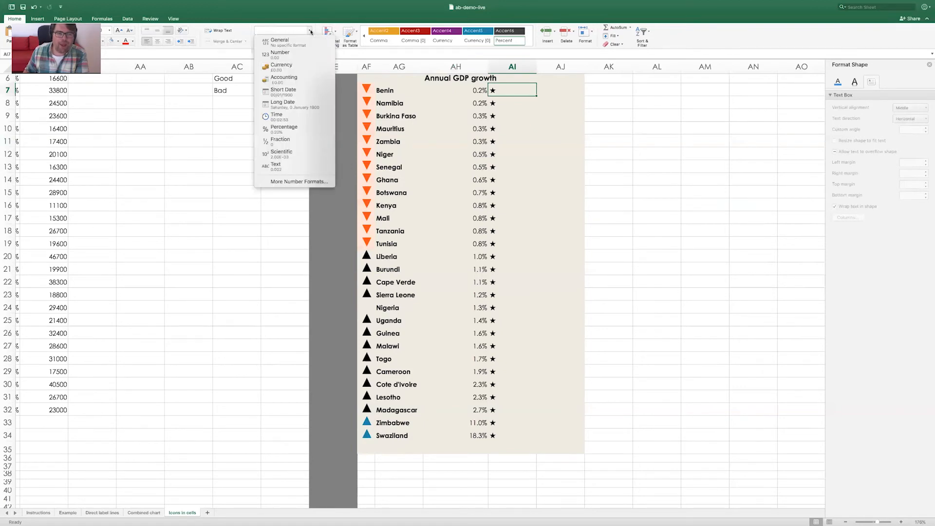
{"action": "left_click", "coordinate": [304, 181]}
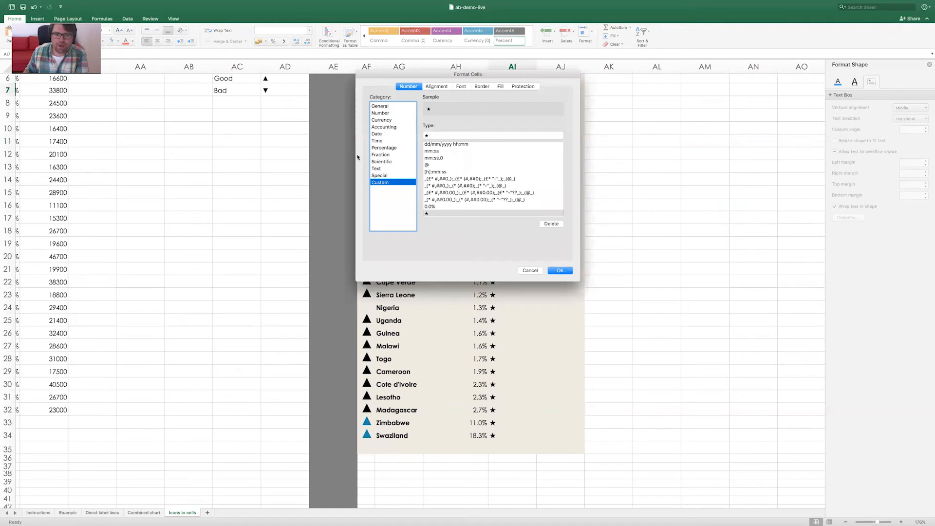
{"action": "left_click", "coordinate": [423, 135]}
{"action": "left_click", "coordinate": [433, 135]}
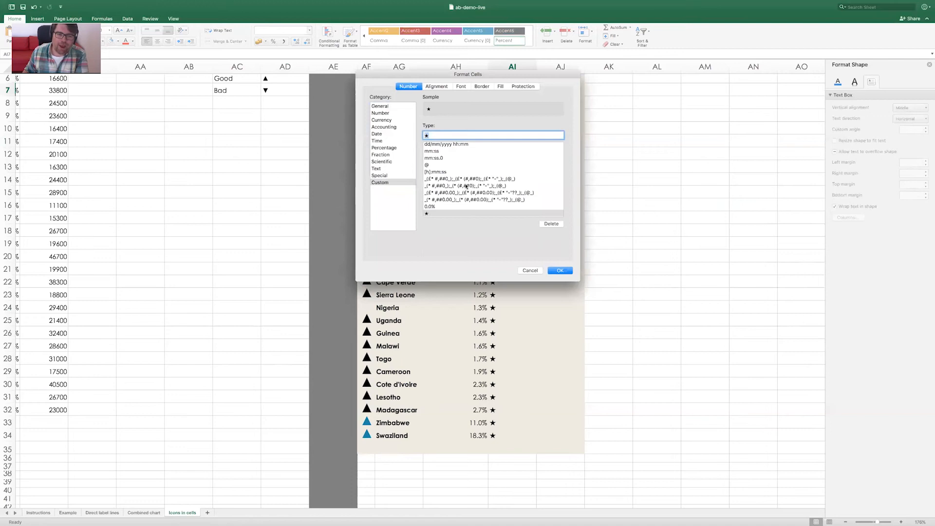
{"action": "left_click", "coordinate": [561, 272]}
{"action": "left_click", "coordinate": [560, 271]}
{"action": "left_click", "coordinate": [696, 192]}
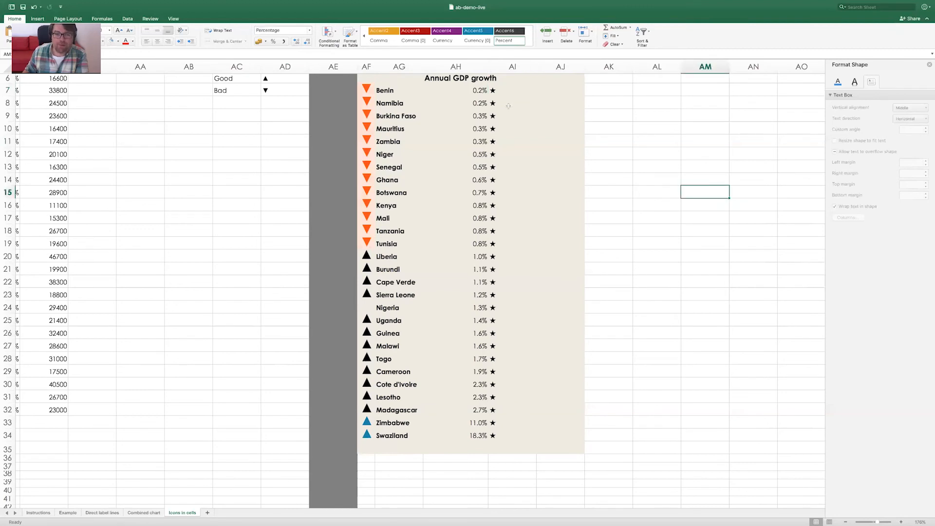
Select the percentage and star cells AH7:AI34 and start a new conditional formatting rule in the Classic style
{"action": "left_click", "coordinate": [500, 91]}
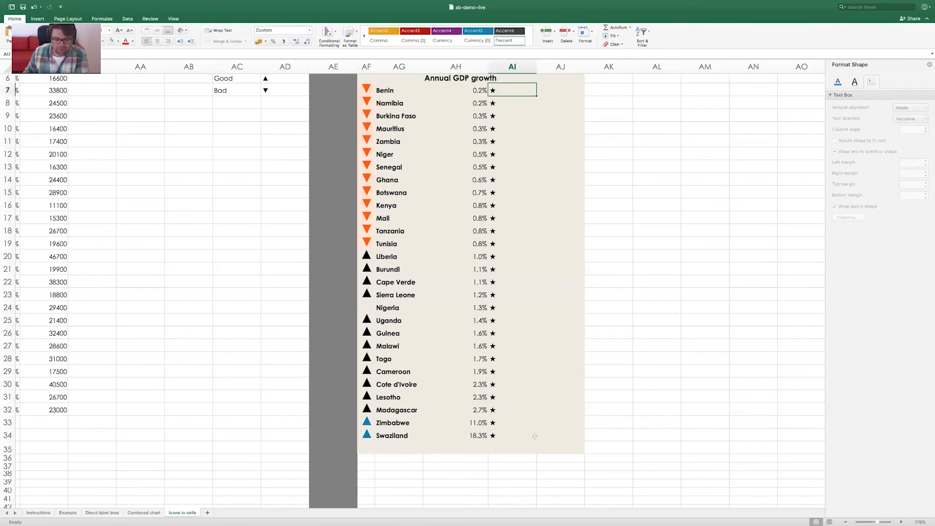
{"action": "left_click_drag", "start_coordinate": [502, 91], "coordinate": [465, 86]}
{"action": "right_click", "coordinate": [495, 441]}
{"action": "left_click", "coordinate": [481, 436]}
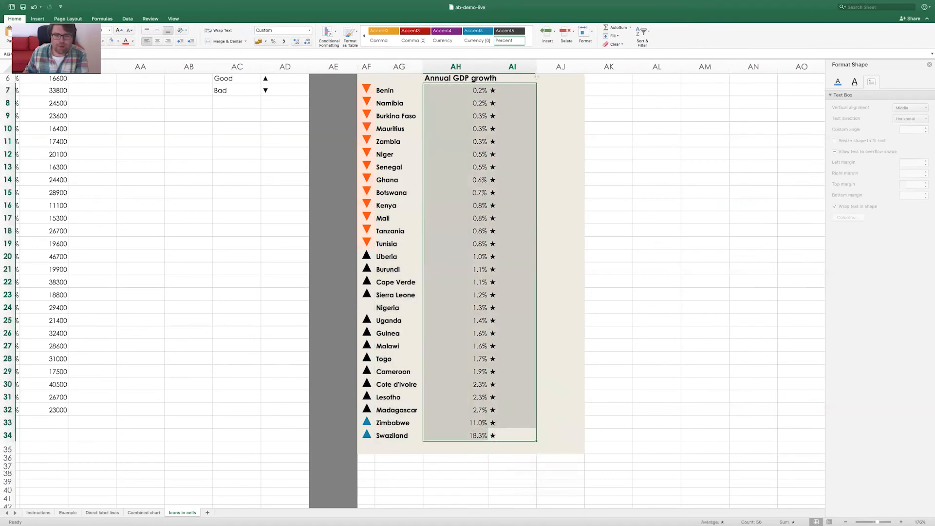
{"action": "left_click", "coordinate": [327, 34]}
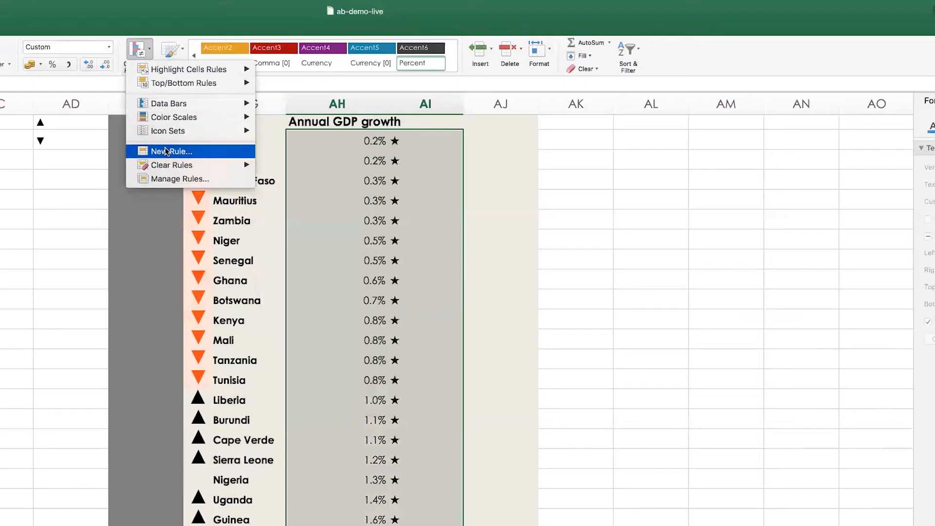
{"action": "left_click", "coordinate": [165, 151]}
{"action": "left_click", "coordinate": [302, 186]}
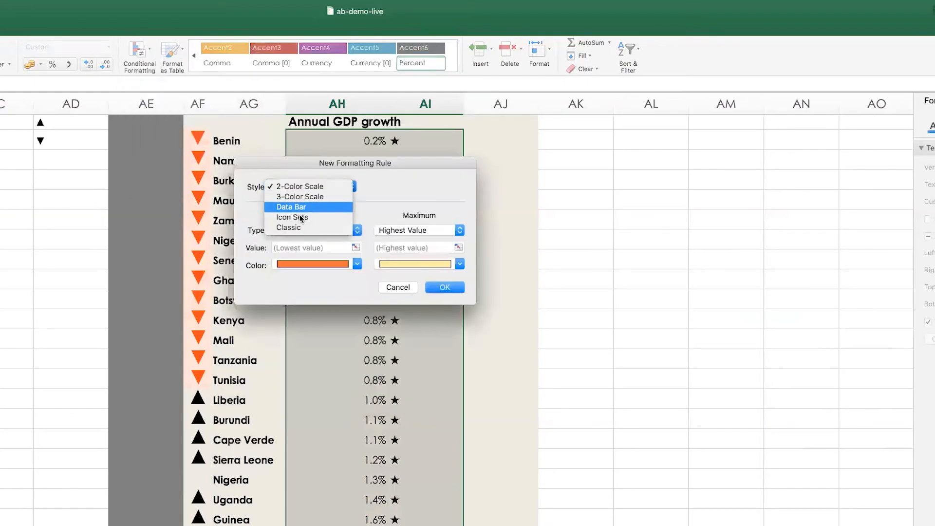
{"action": "left_click", "coordinate": [296, 228]}
Make the rule format only cells that contain a cell value less than .01
{"action": "left_click", "coordinate": [320, 216]}
{"action": "left_click", "coordinate": [329, 206]}
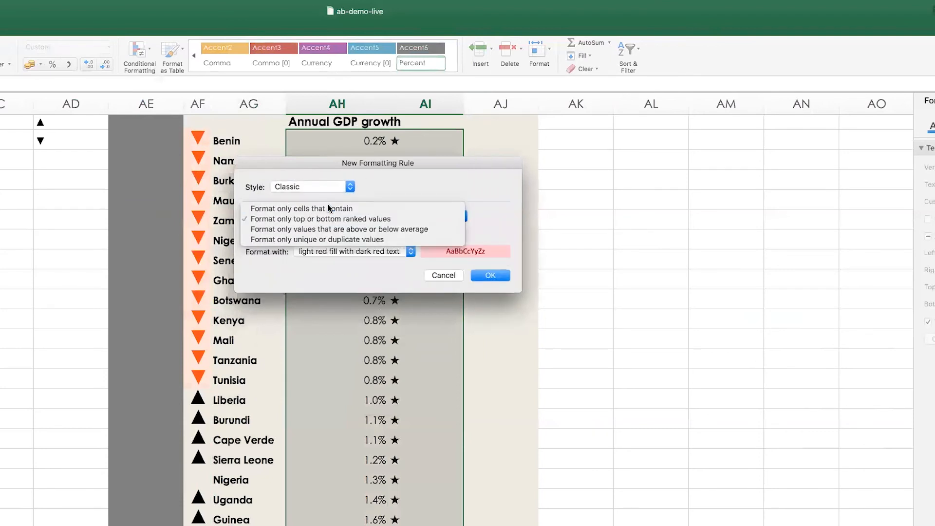
{"action": "left_click", "coordinate": [287, 233]}
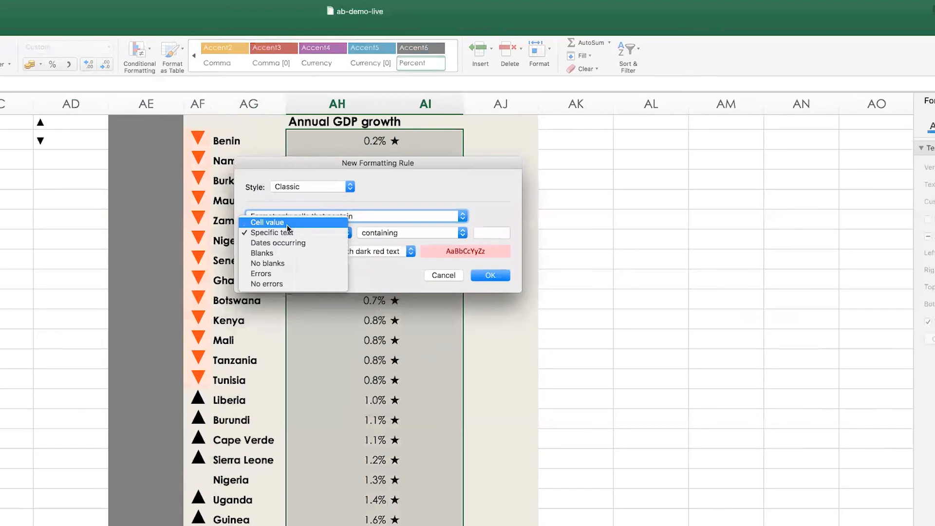
{"action": "left_click", "coordinate": [288, 223]}
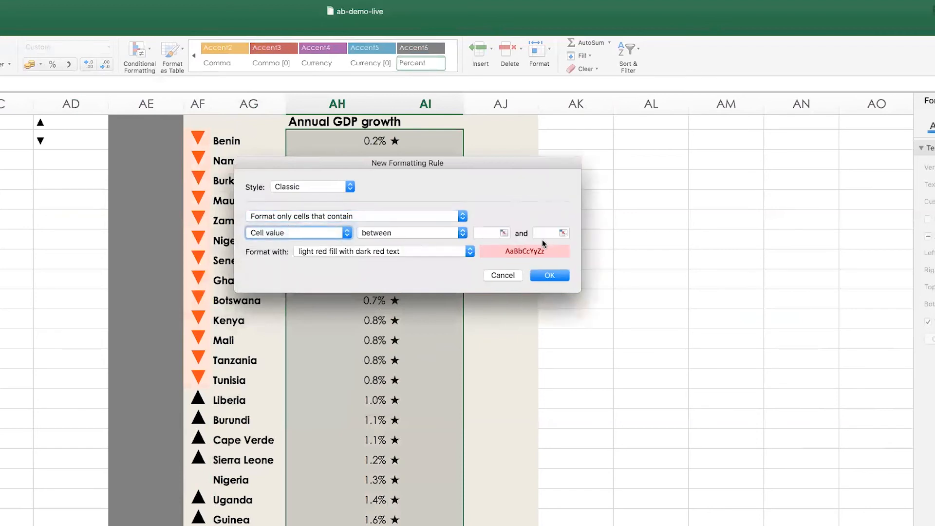
{"action": "left_click", "coordinate": [438, 232]}
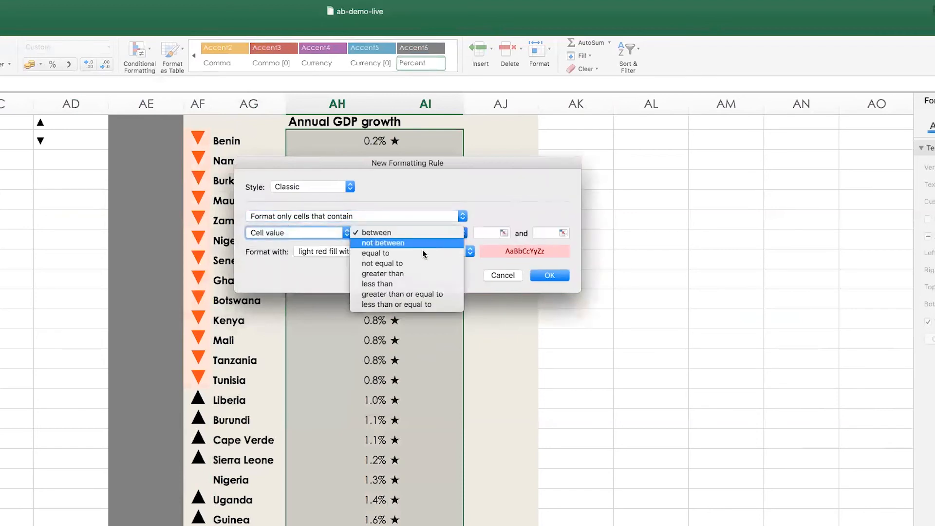
{"action": "left_click", "coordinate": [413, 284]}
{"action": "left_click", "coordinate": [491, 234]}
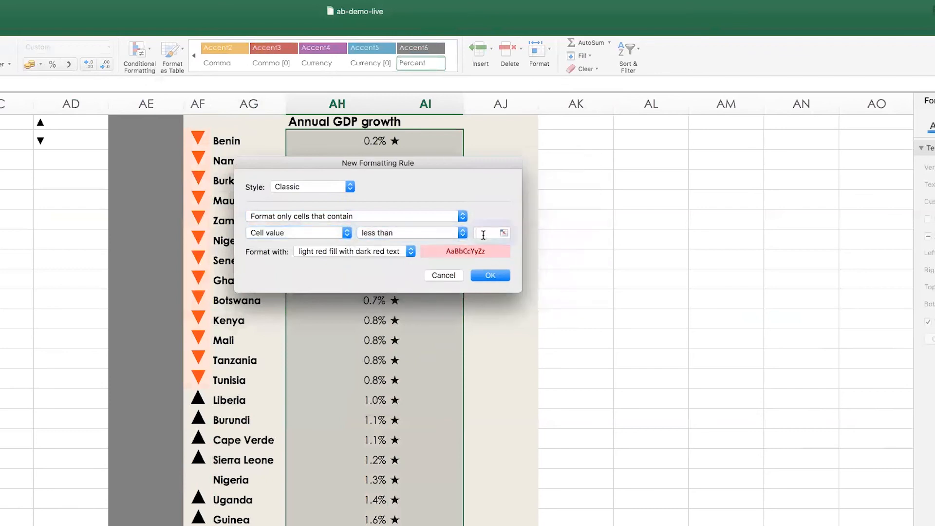
{"action": "type", "text": ".01"}
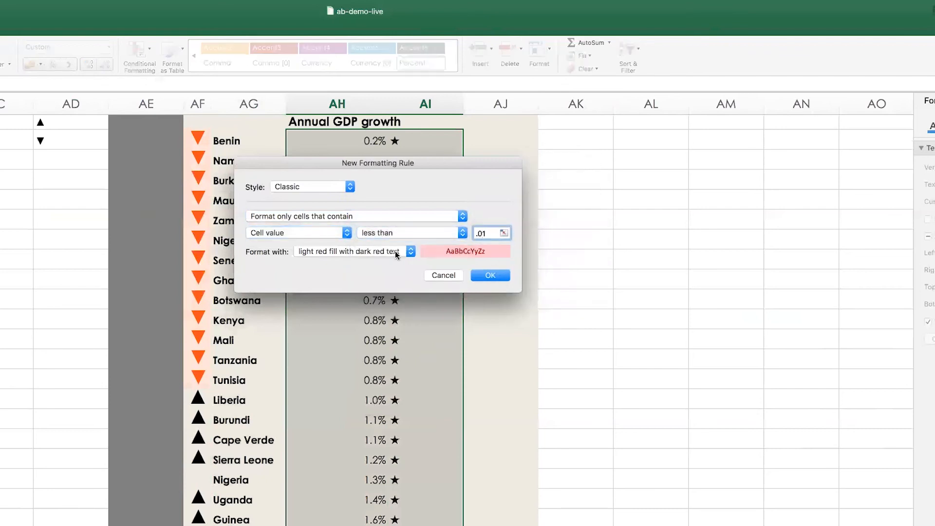
Choose a custom format for the less-than rule and set its font color to the orange theme color
{"action": "left_click", "coordinate": [384, 251]}
{"action": "left_click", "coordinate": [328, 313]}
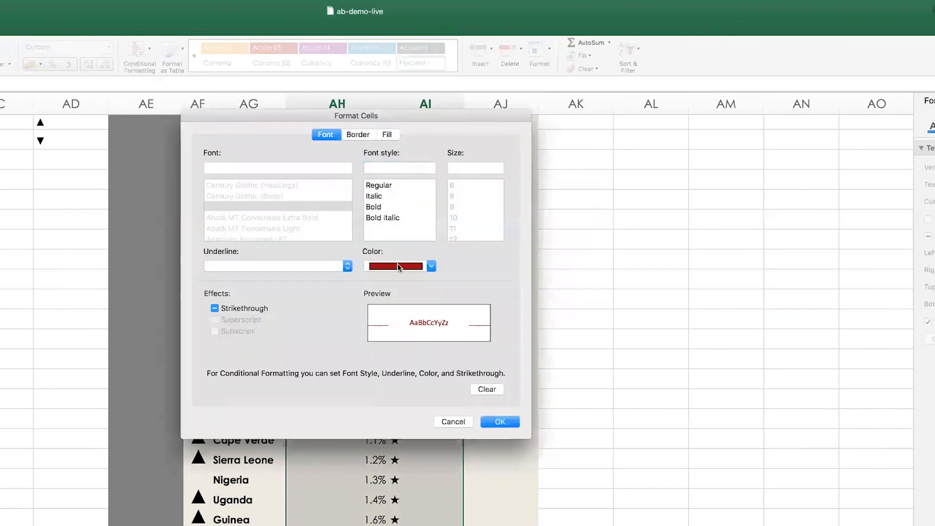
{"action": "left_click", "coordinate": [397, 266]}
{"action": "left_click", "coordinate": [417, 317]}
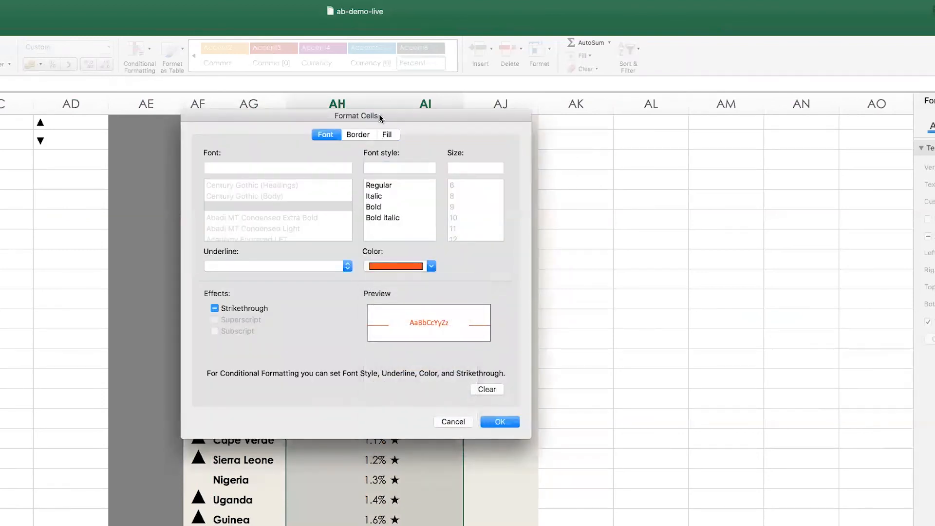
Set the less-than rule's background fill to the light beige theme color and apply it to AH7:AI34
{"action": "left_click", "coordinate": [386, 137]}
{"action": "left_click", "coordinate": [282, 178]}
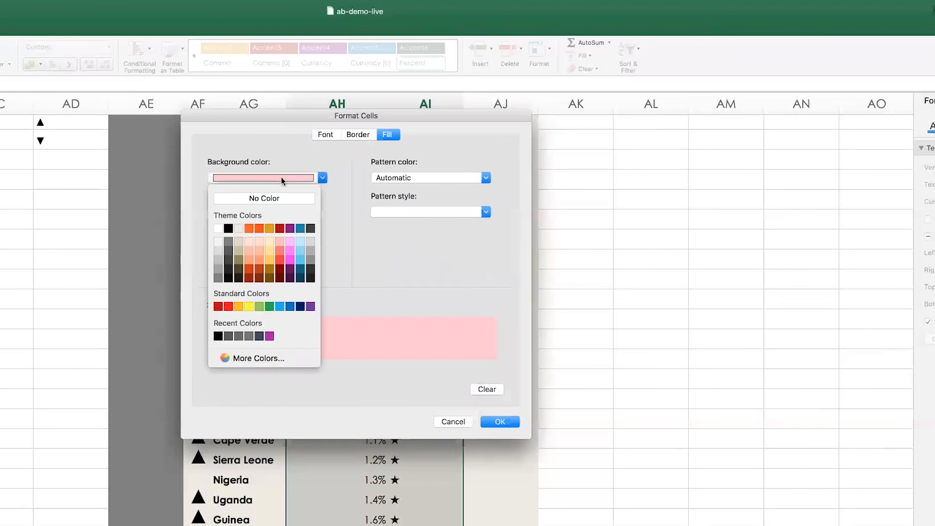
{"action": "left_click", "coordinate": [238, 228]}
{"action": "left_click", "coordinate": [502, 421]}
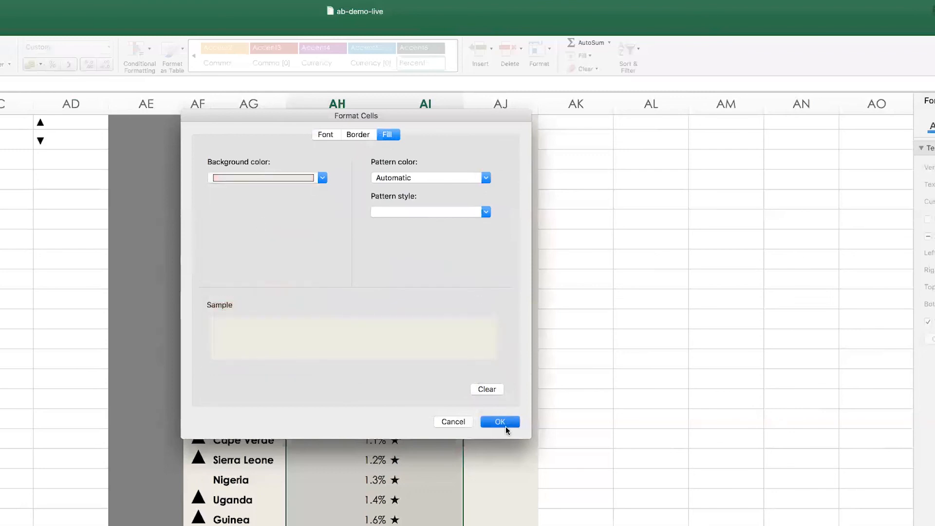
{"action": "left_click", "coordinate": [506, 422]}
{"action": "left_click", "coordinate": [491, 276]}
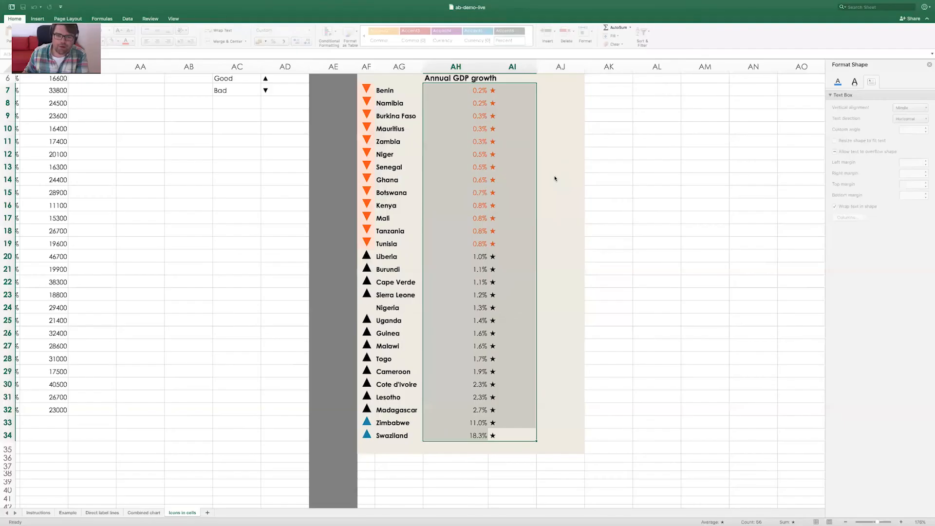
{"action": "left_click", "coordinate": [500, 260]}
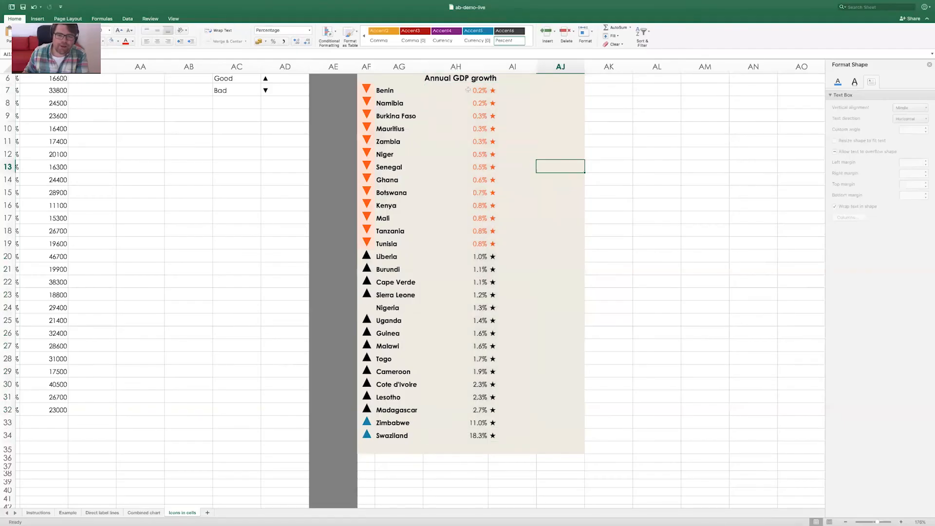
Check the conditional coloring of the percentage and star cells for Benin and Tunisia
{"action": "left_click", "coordinate": [475, 90]}
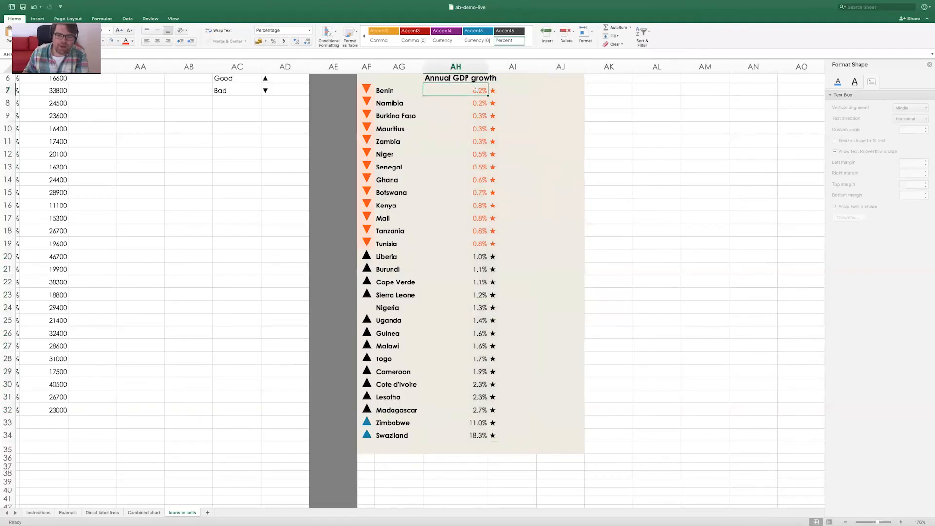
{"action": "left_click", "coordinate": [503, 90]}
{"action": "left_click", "coordinate": [469, 90]}
{"action": "left_click", "coordinate": [503, 242]}
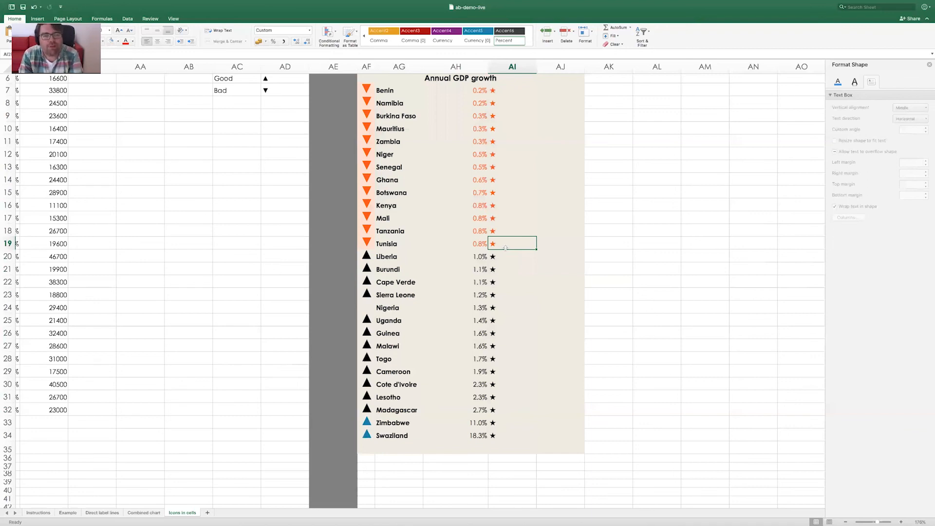
{"action": "scroll", "coordinate": [505, 248], "scroll_direction": "up", "scroll_amount": 2}
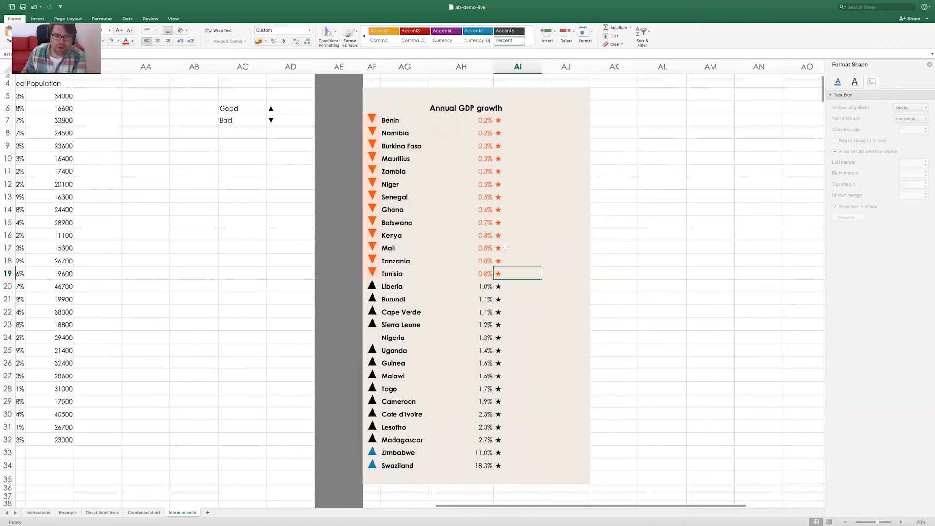